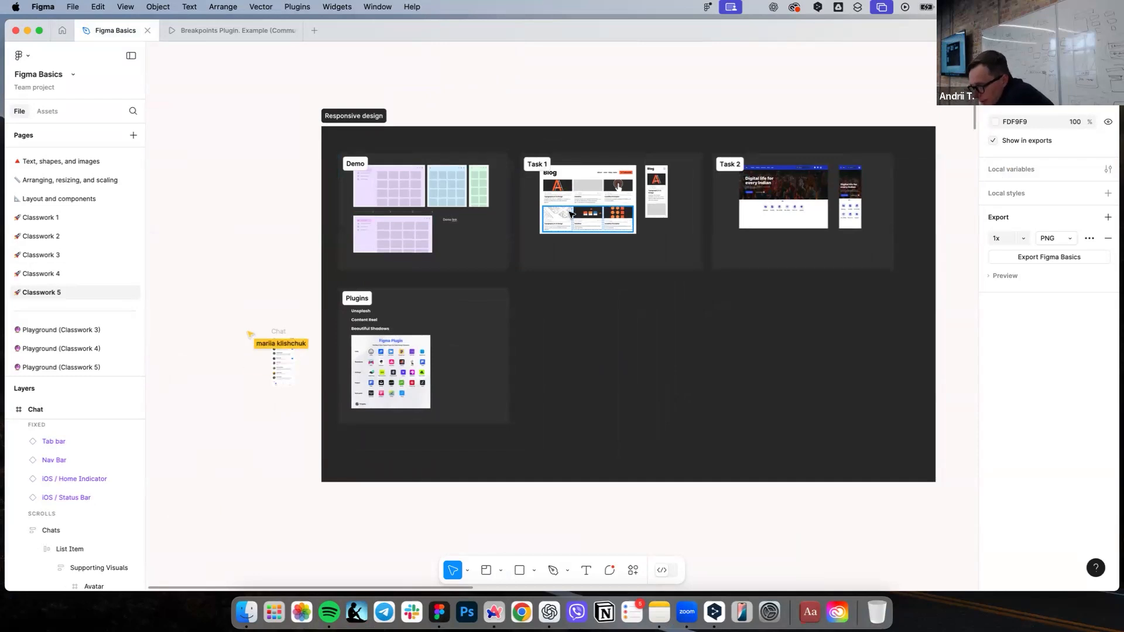
Step: Shrink the responsive layout demo to about 316 px wide and widen it back to about 1258 px to show its breakpoints
scroll(408, 228, up, 5)
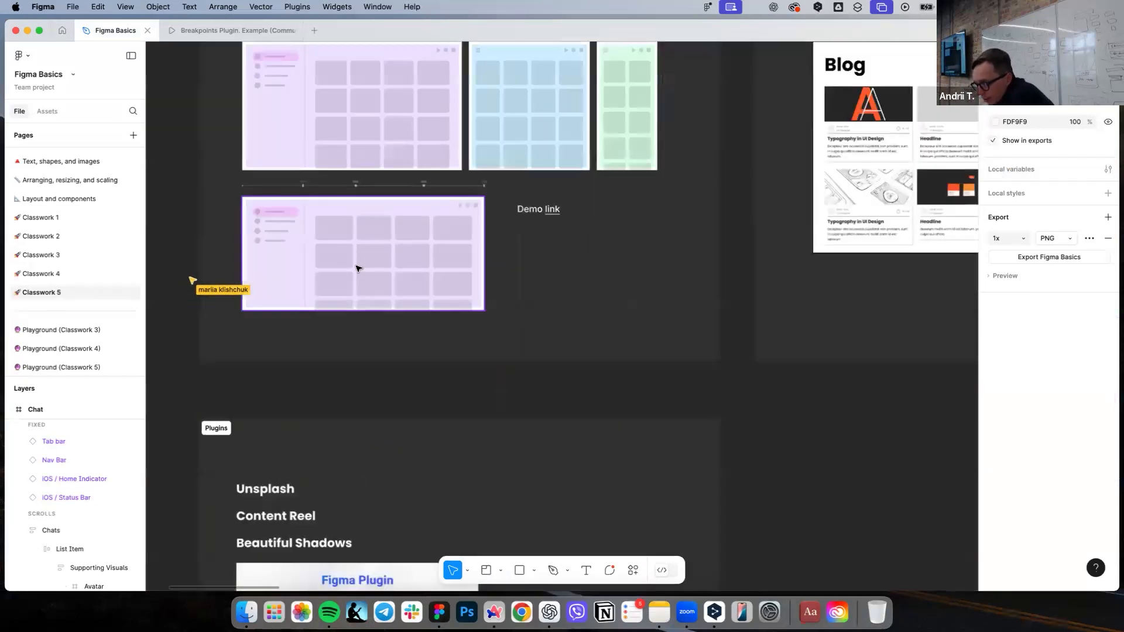
click(358, 266)
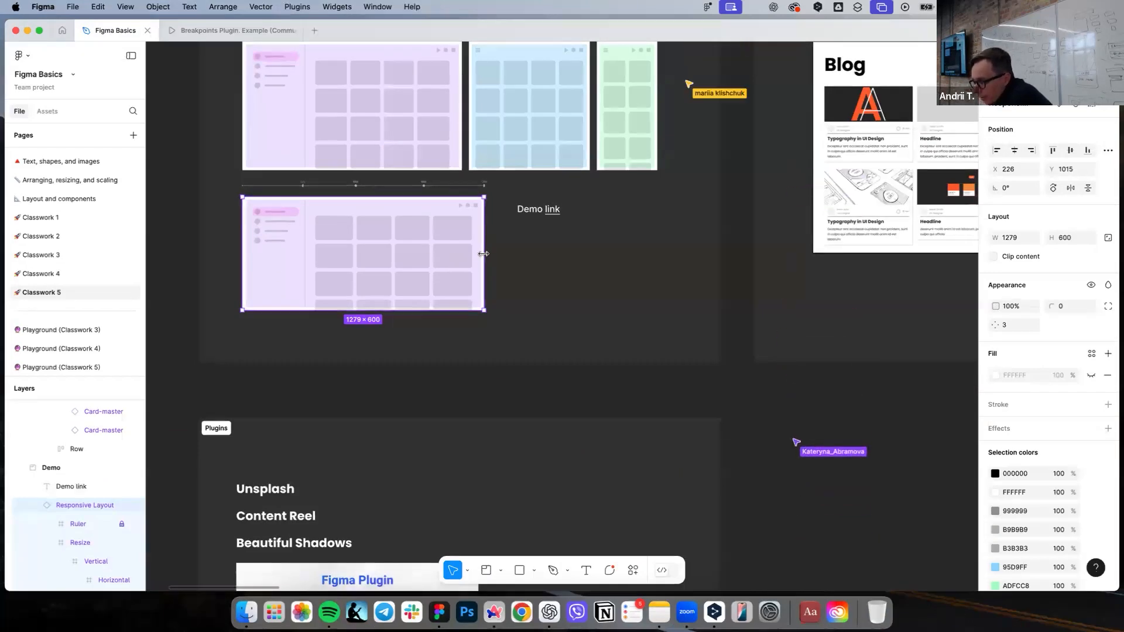
drag(484, 254, 302, 252)
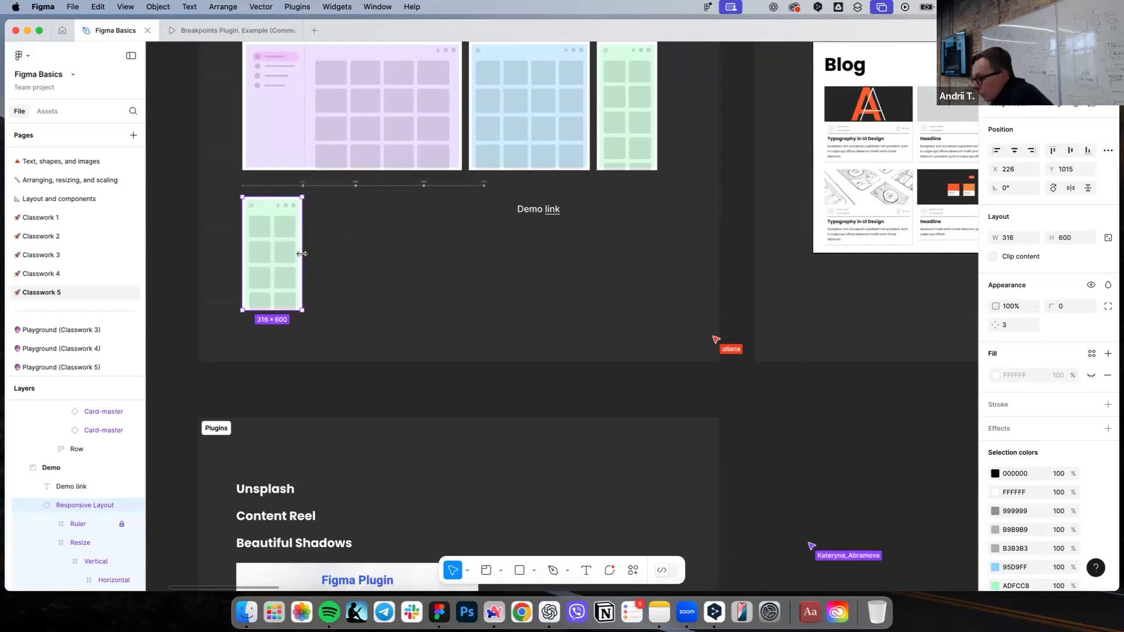
drag(322, 254, 480, 259)
scroll(562, 267, right, 5)
ctrl+scroll(644, 246, down, 5)
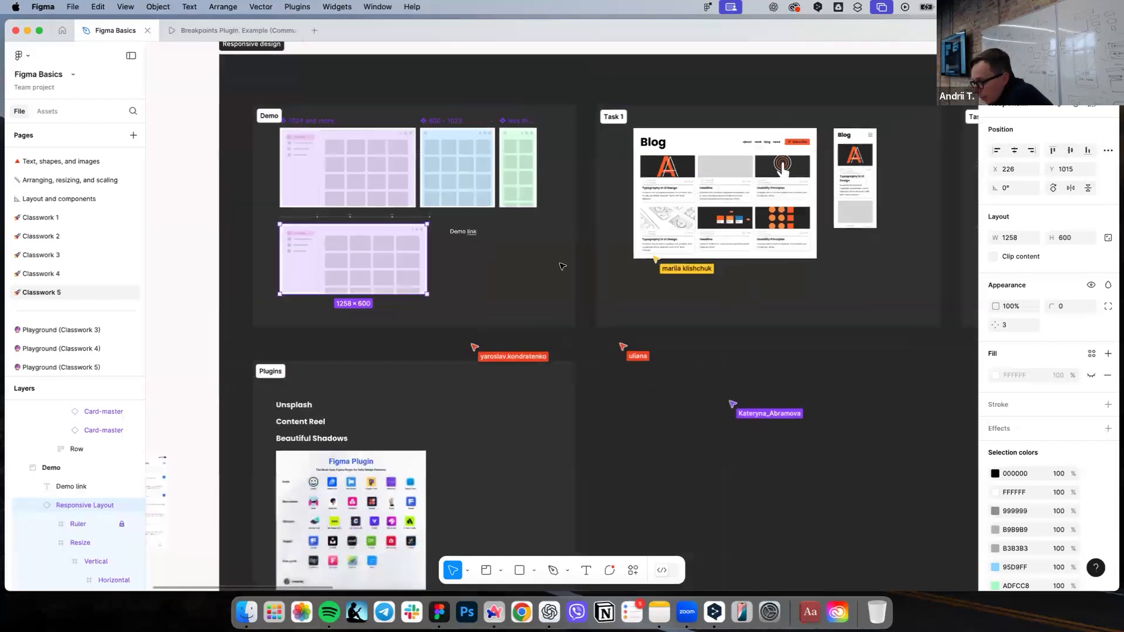
Step: Examine the Task 1 blog layouts, select the desktop frame, and look over the surrounding class page
scroll(688, 221, right, 5)
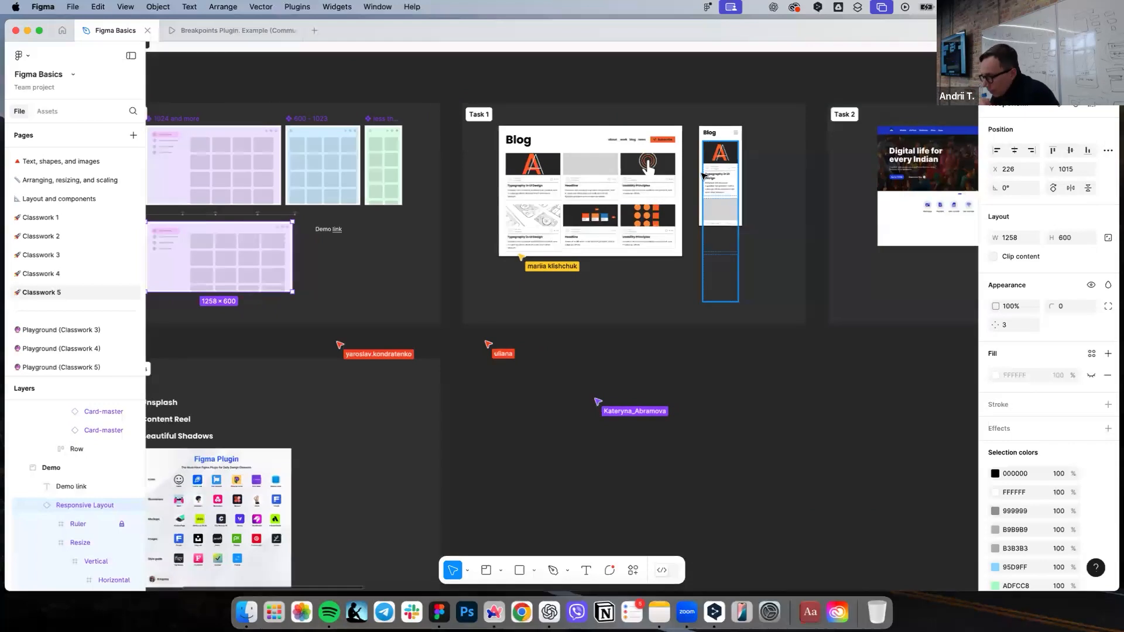
scroll(703, 175, right, 3)
ctrl+scroll(457, 103, up, 3)
ctrl+scroll(456, 103, up, 2)
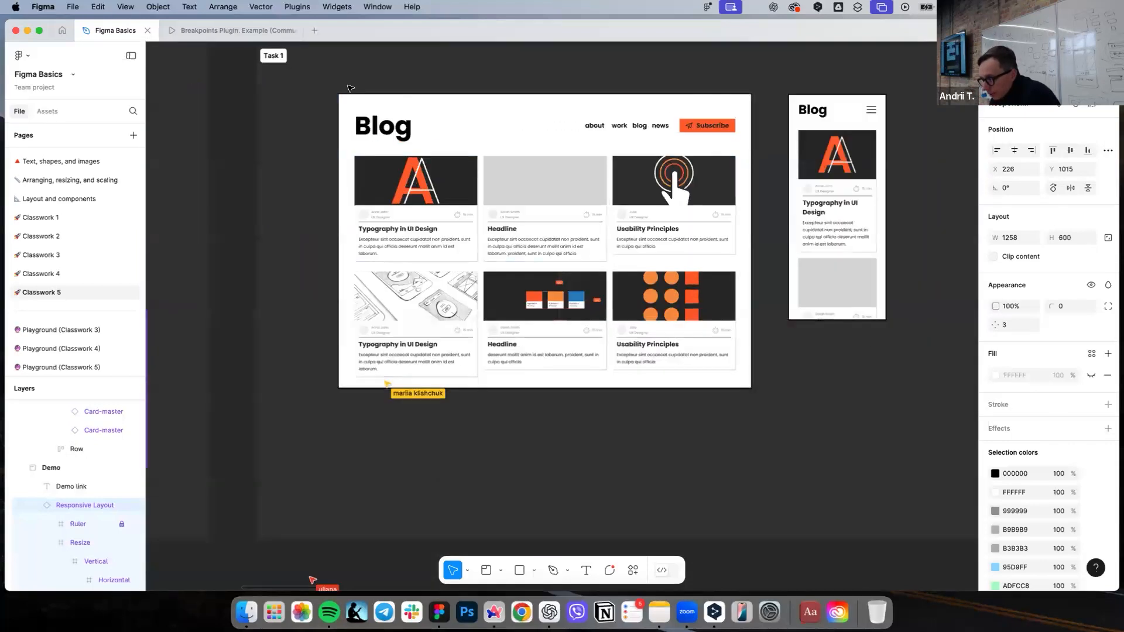
click(349, 88)
click(382, 103)
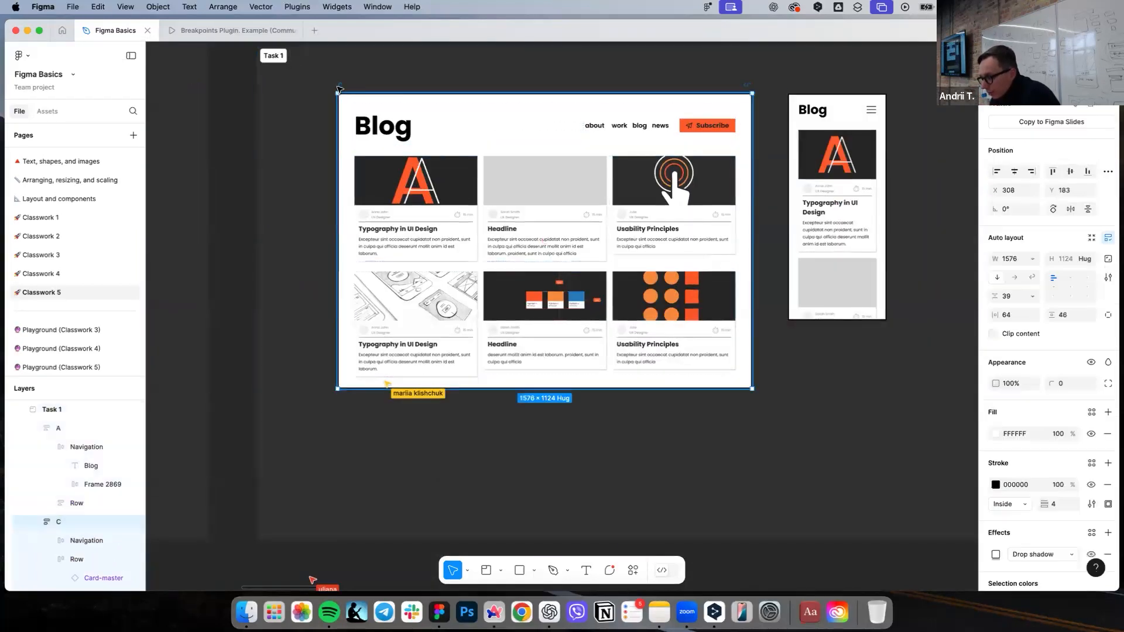
ctrl+scroll(352, 87, down, 2)
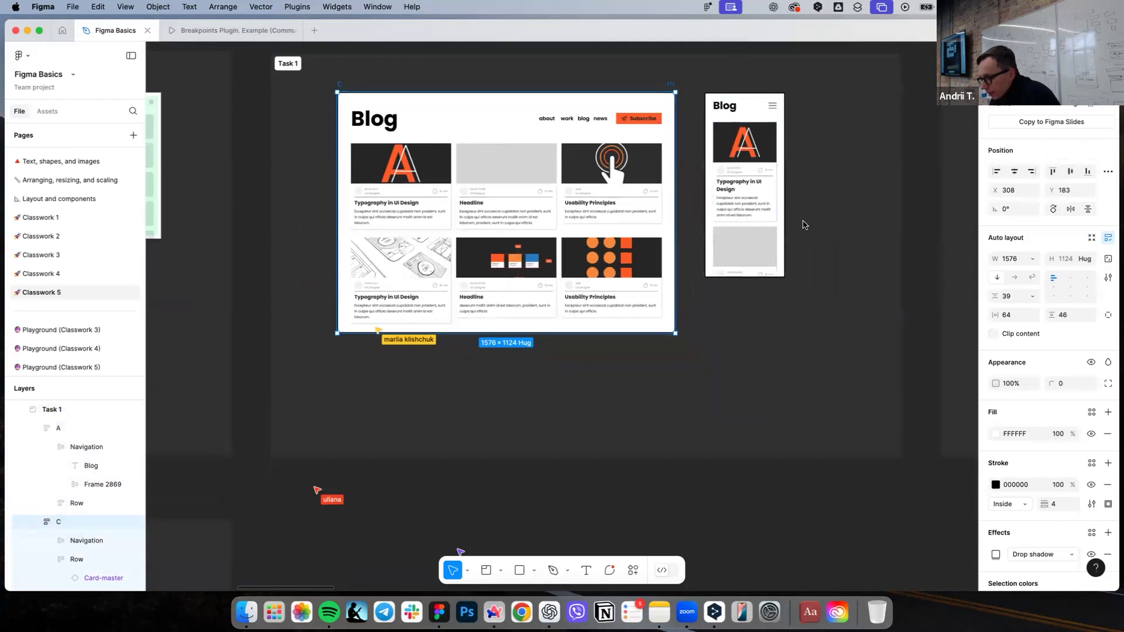
ctrl+scroll(375, 95, down, 3)
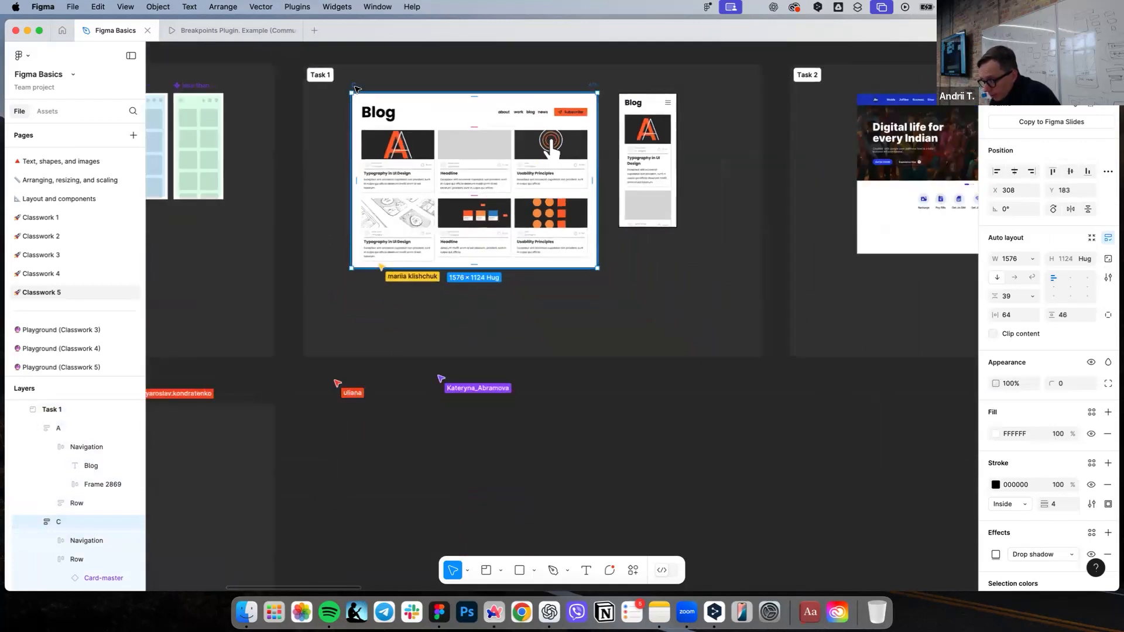
ctrl+scroll(359, 87, down, 6)
ctrl+scroll(518, 406, down, 2)
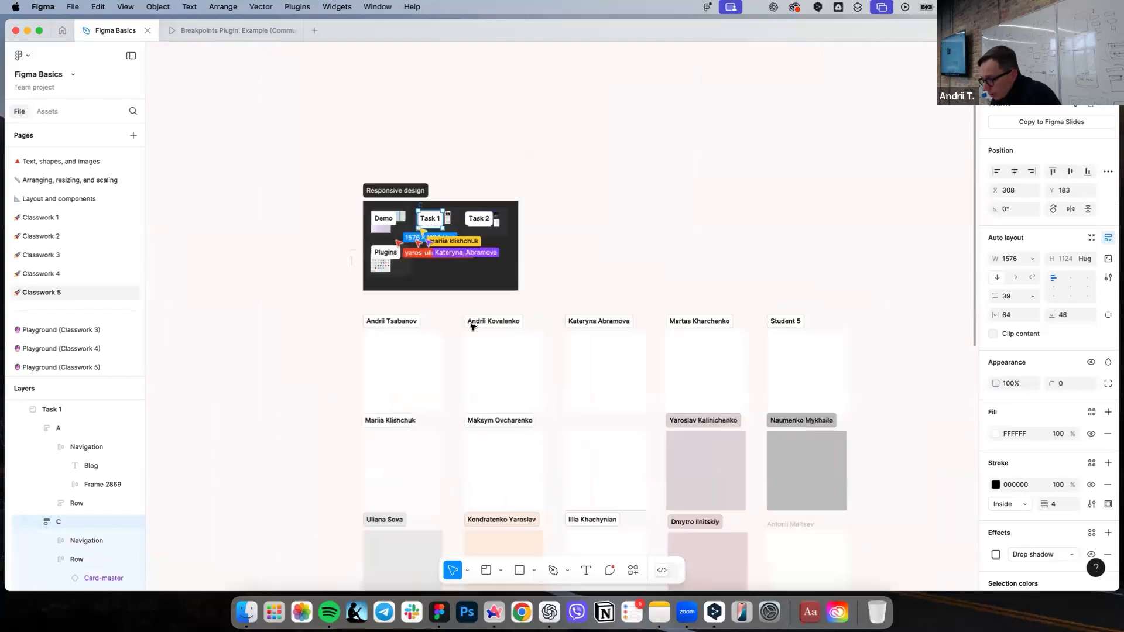
ctrl+scroll(428, 197, up, 6)
ctrl+scroll(378, 128, up, 3)
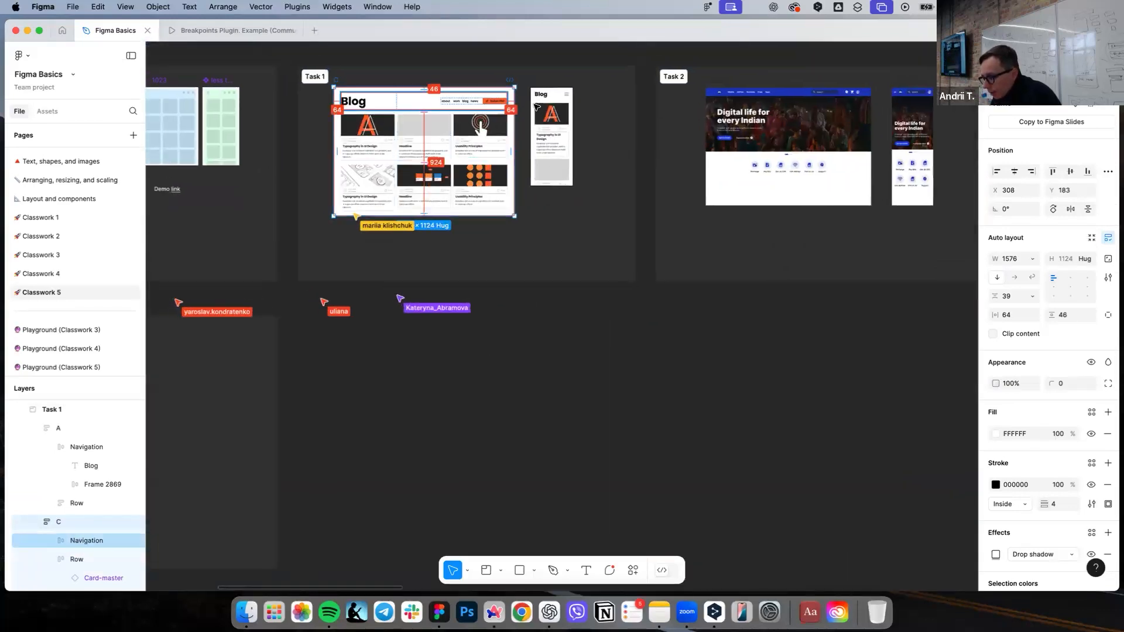
ctrl+scroll(527, 85, up, 3)
ctrl+scroll(525, 88, down, 4)
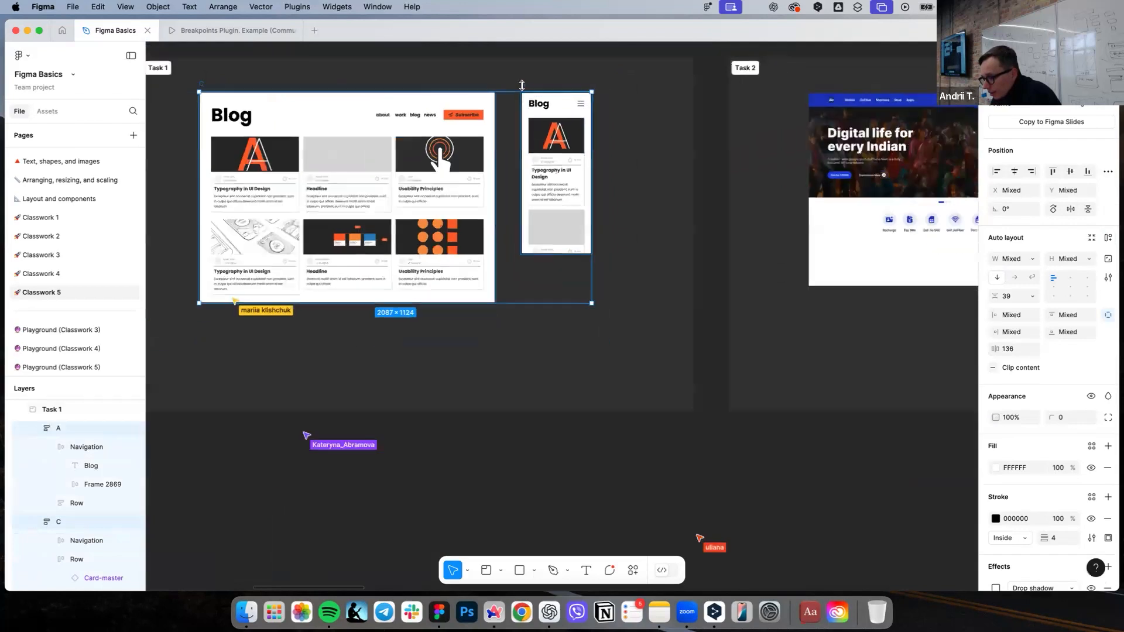
Step: Duplicate the Task 1 desktop and mobile blog frames together into the empty area below the task
shift+click(544, 170)
alt+drag(412, 217, 409, 391)
scroll(408, 391, down, 5)
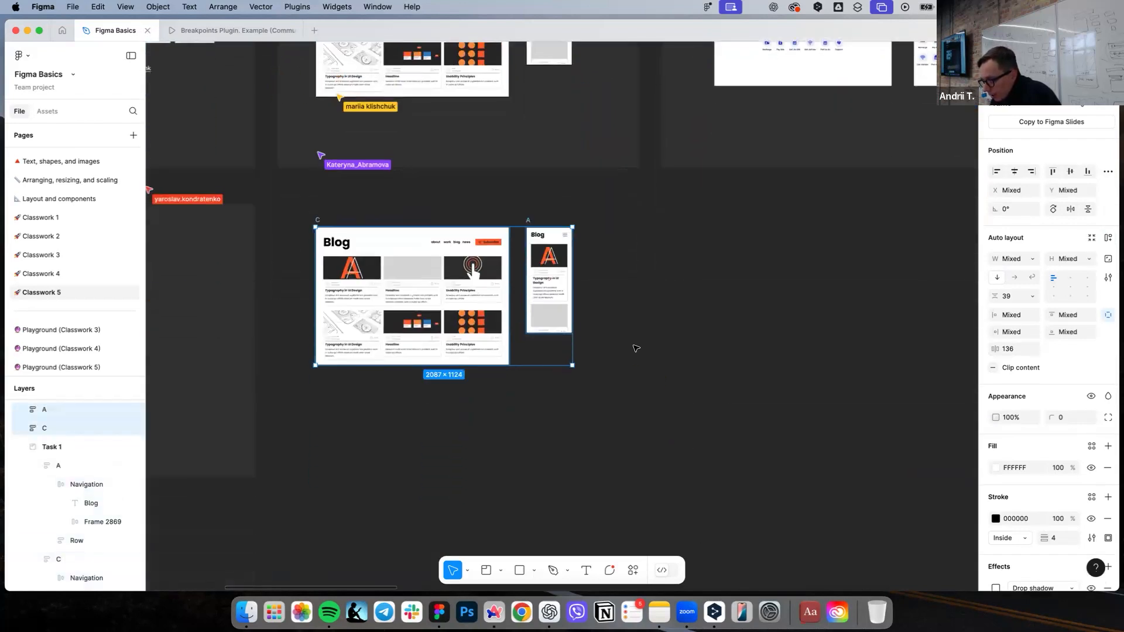
click(635, 346)
Step: Reposition the duplicated frames, placing the mobile copy at about X 6203, Y 2804 and the desktop copy at about X 4258, Y 2804
click(529, 207)
mouse_move(629, 223)
mouse_down()
mouse_move(629, 242)
mouse_move(629, 223)
mouse_up()
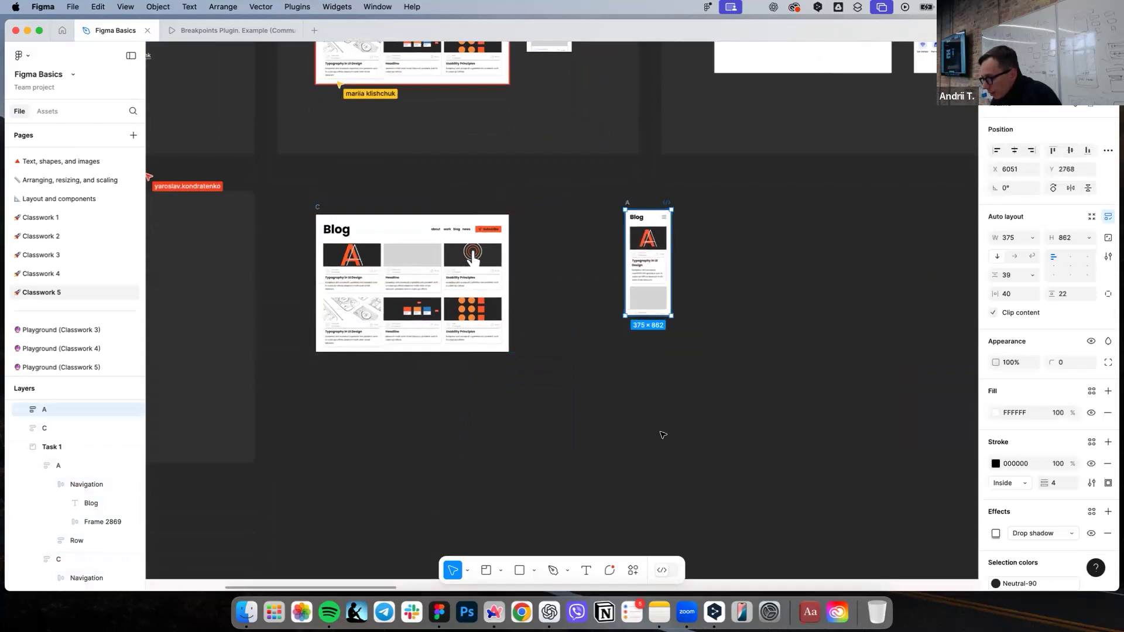
scroll(575, 219, up, 3)
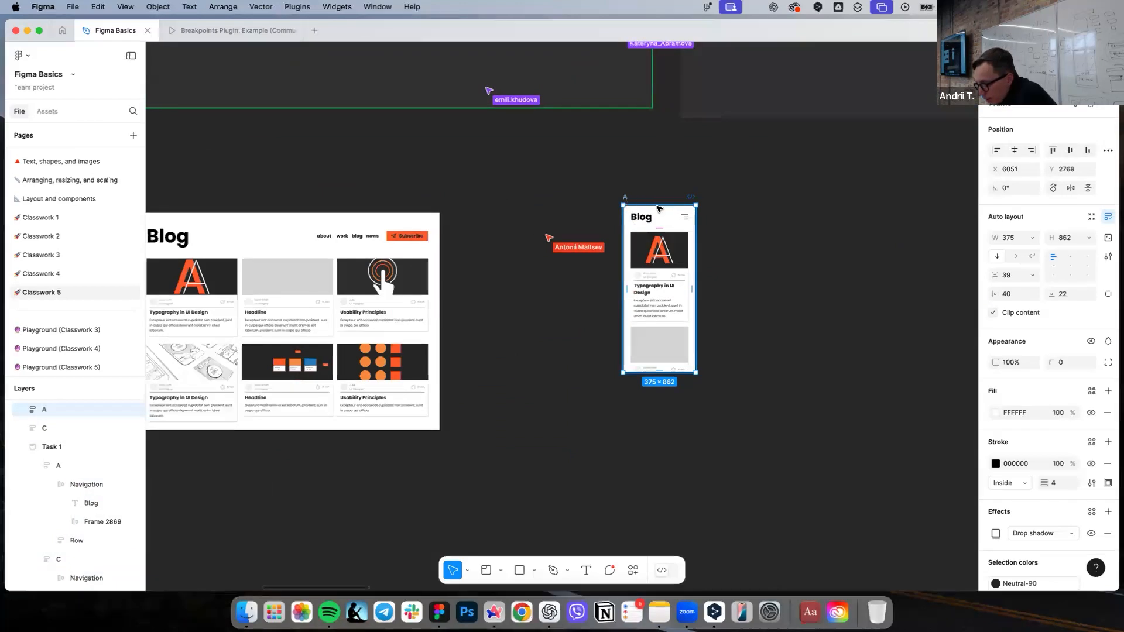
drag(659, 209, 688, 216)
scroll(562, 234, left, 5)
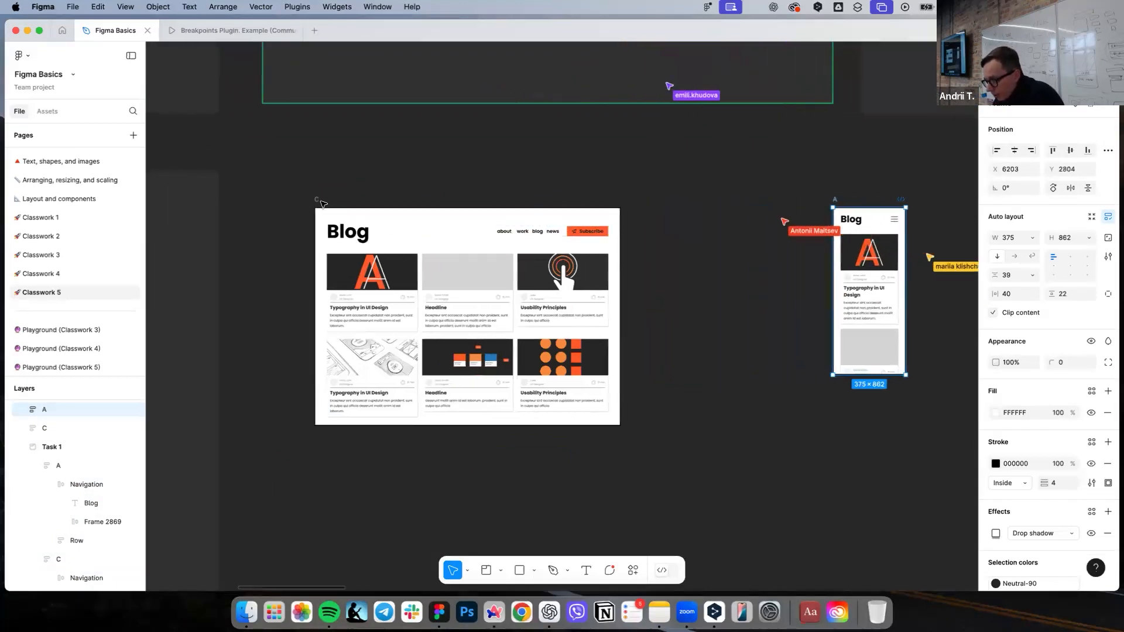
click(321, 203)
drag(321, 203, 468, 207)
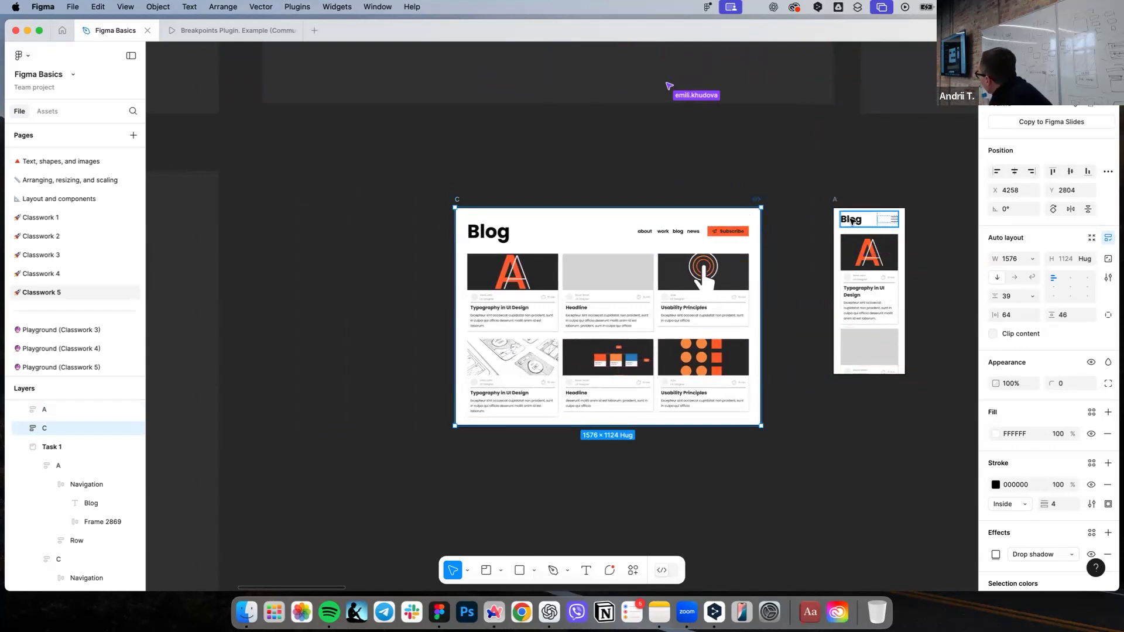
Step: Try narrowing the duplicated desktop blog frame to a width of 375
scroll(851, 220, right, 3)
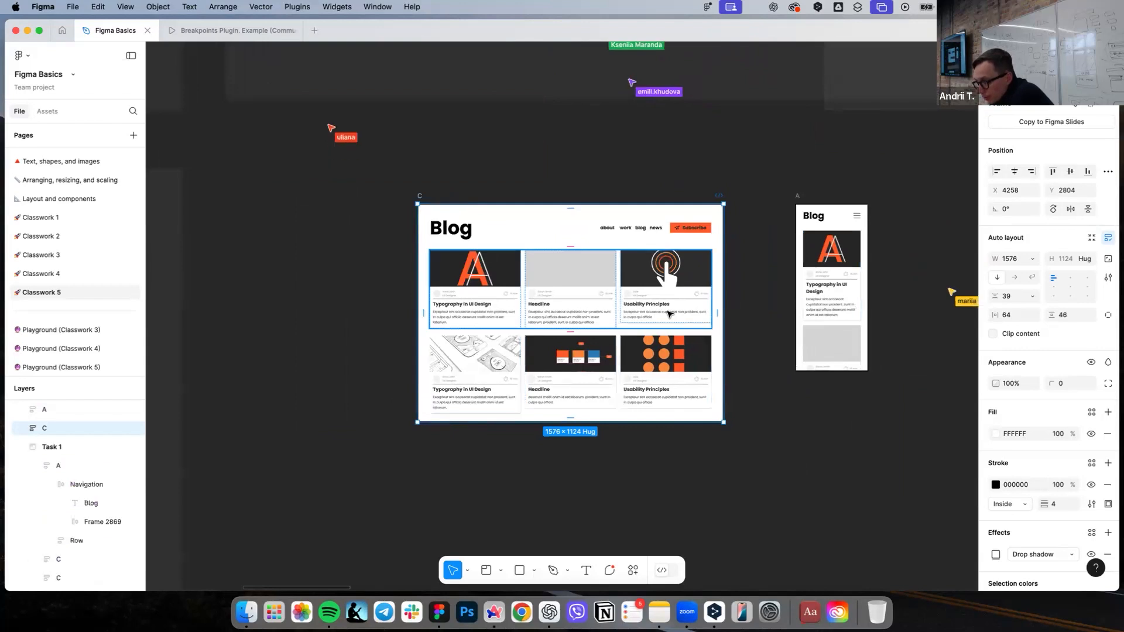
scroll(668, 314, up, 3)
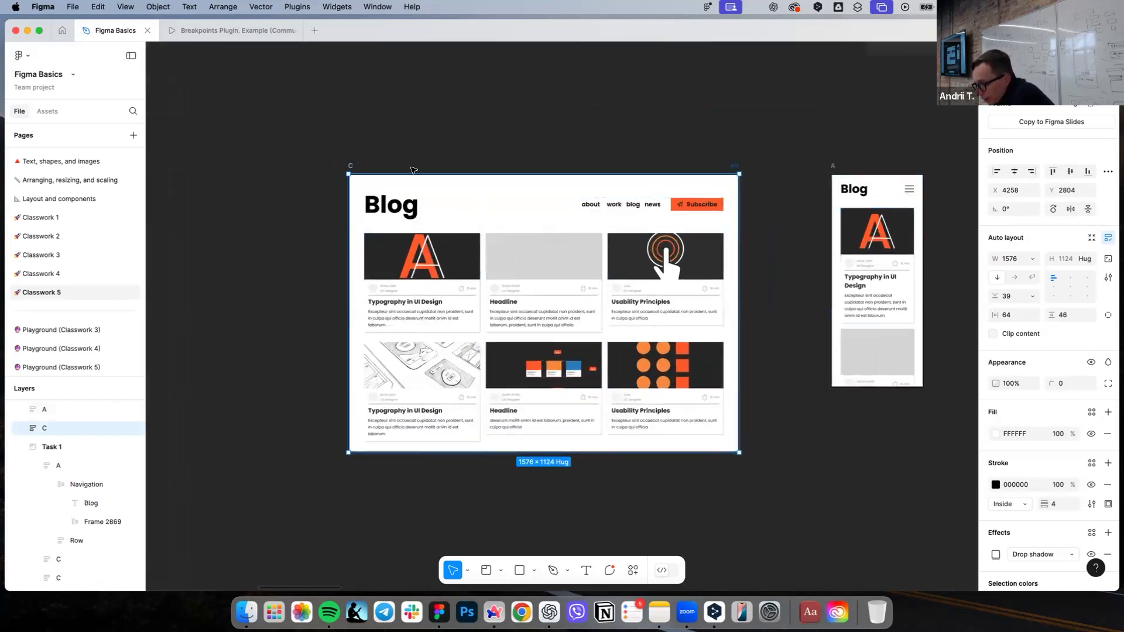
scroll(413, 170, down, 2)
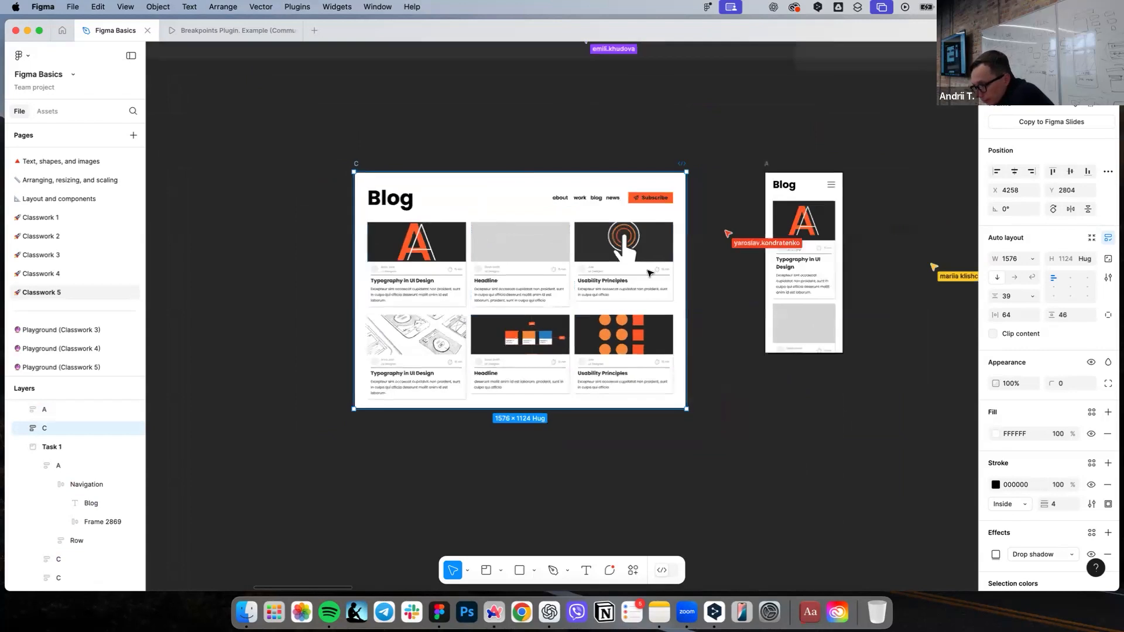
double_click(586, 234)
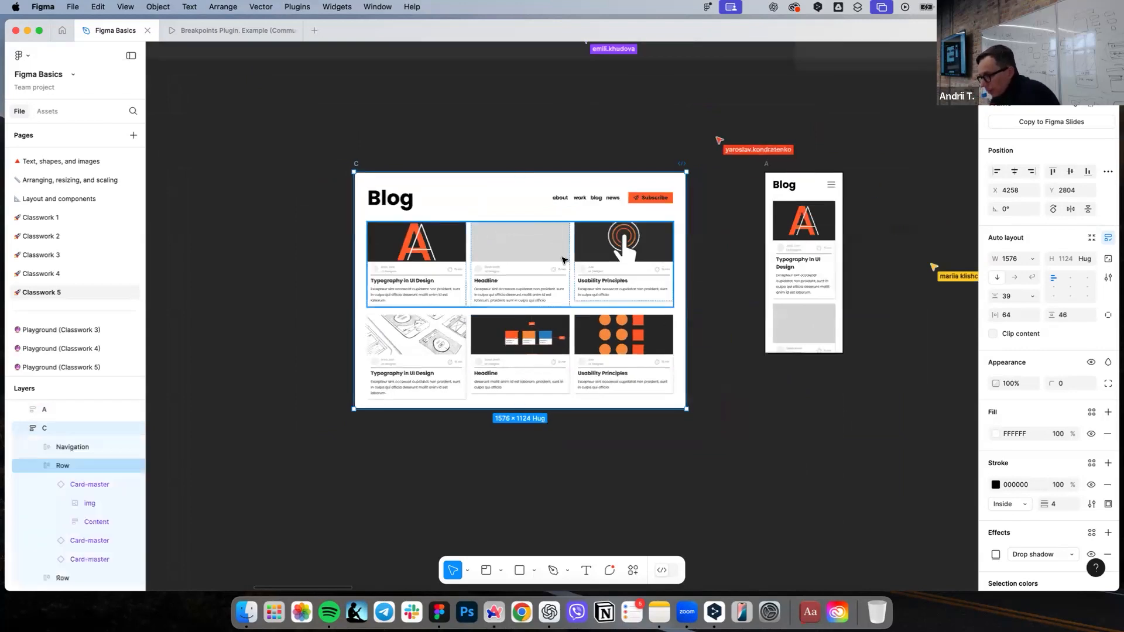
click(358, 165)
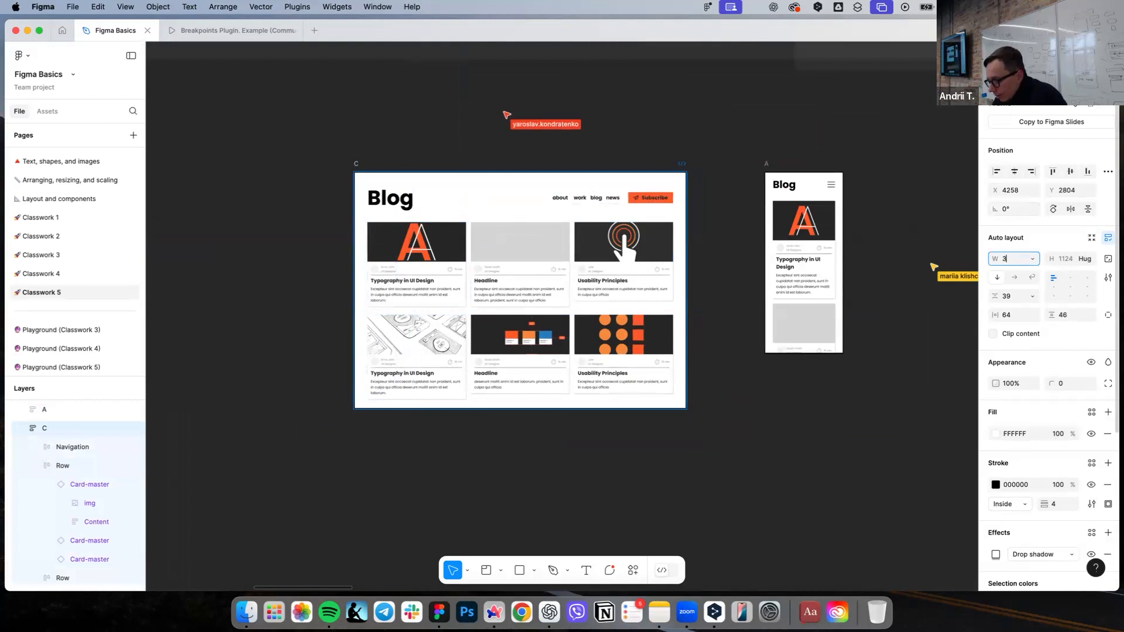
text(375)
key(Return)
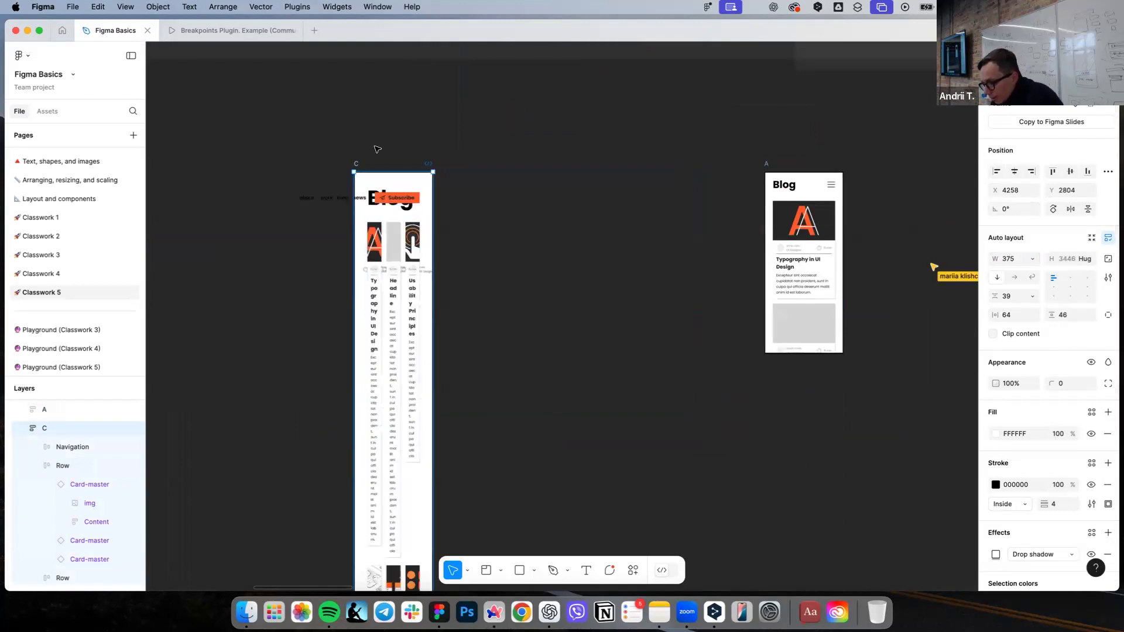
key(cmd+z)
Step: Duplicate the desktop copy's first card row below the frame, at about X 4322, Y 4114
click(473, 265)
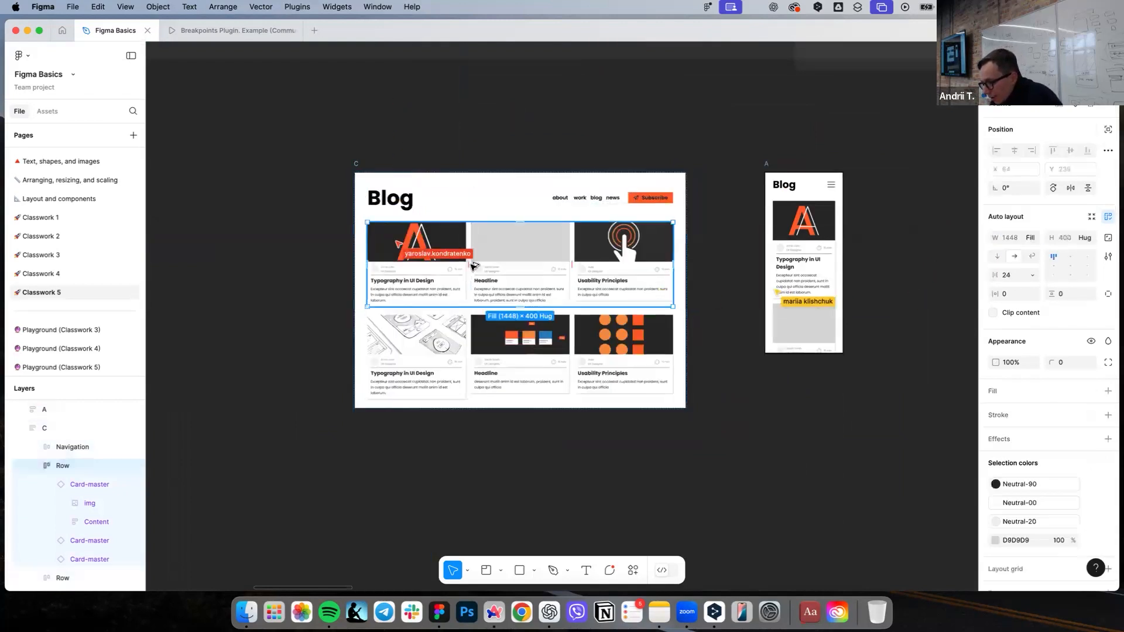
drag(475, 366, 478, 494)
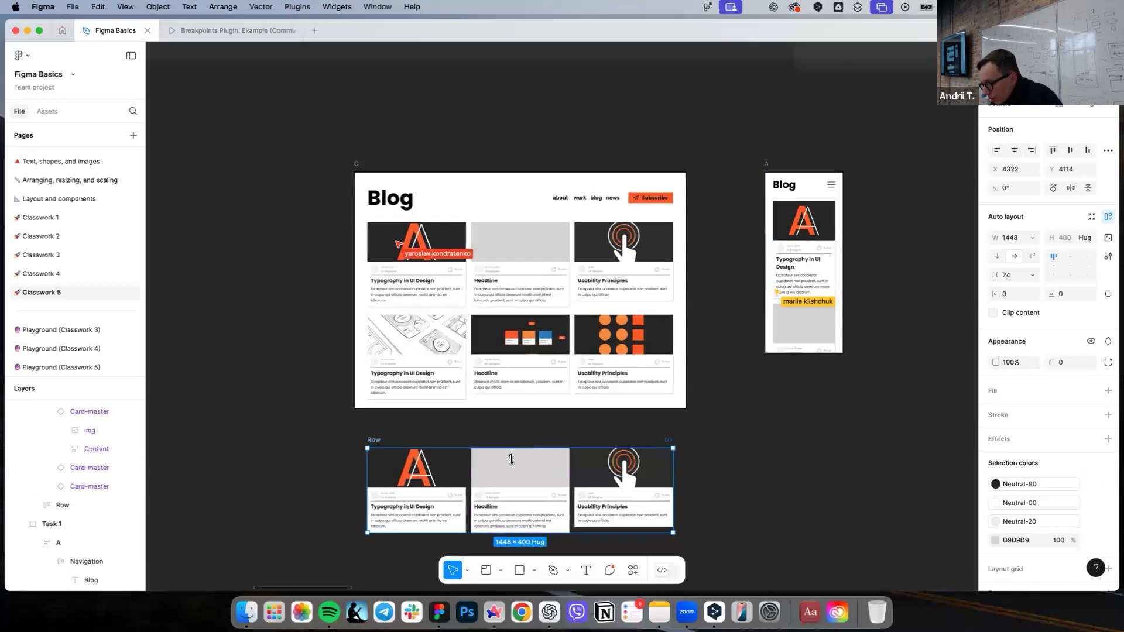
scroll(540, 448, down, 2)
scroll(540, 448, down, 1)
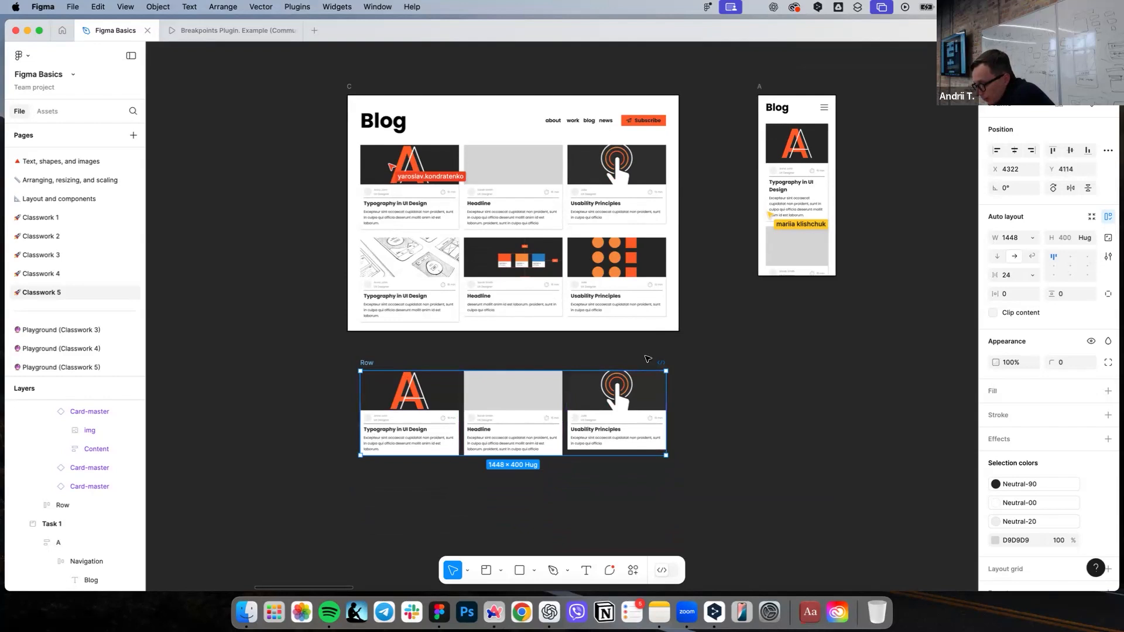
Step: Switch the copied card row's auto layout direction to vertical so its three cards stack
click(998, 258)
scroll(748, 394, down, 2)
scroll(751, 397, down, 2)
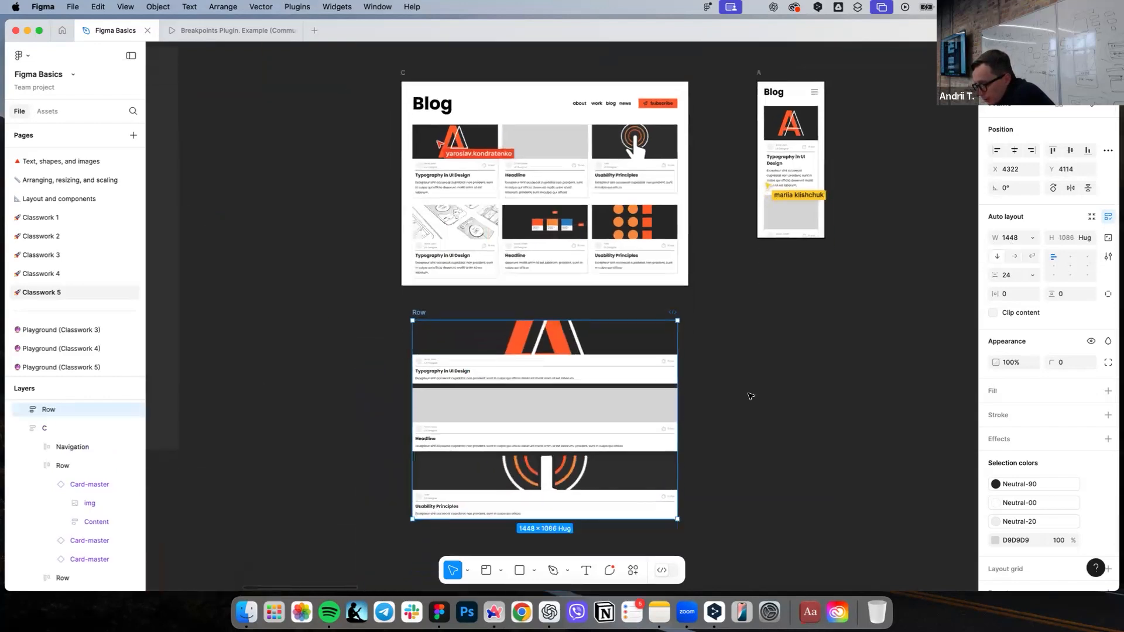
scroll(752, 396, down, 3)
click(1014, 256)
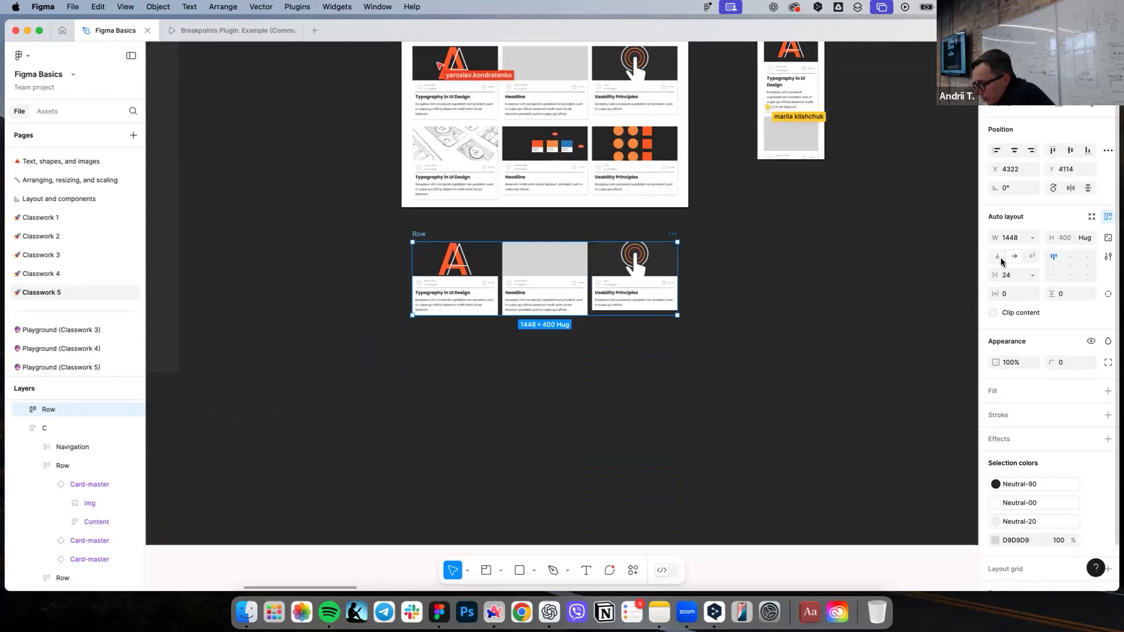
click(999, 258)
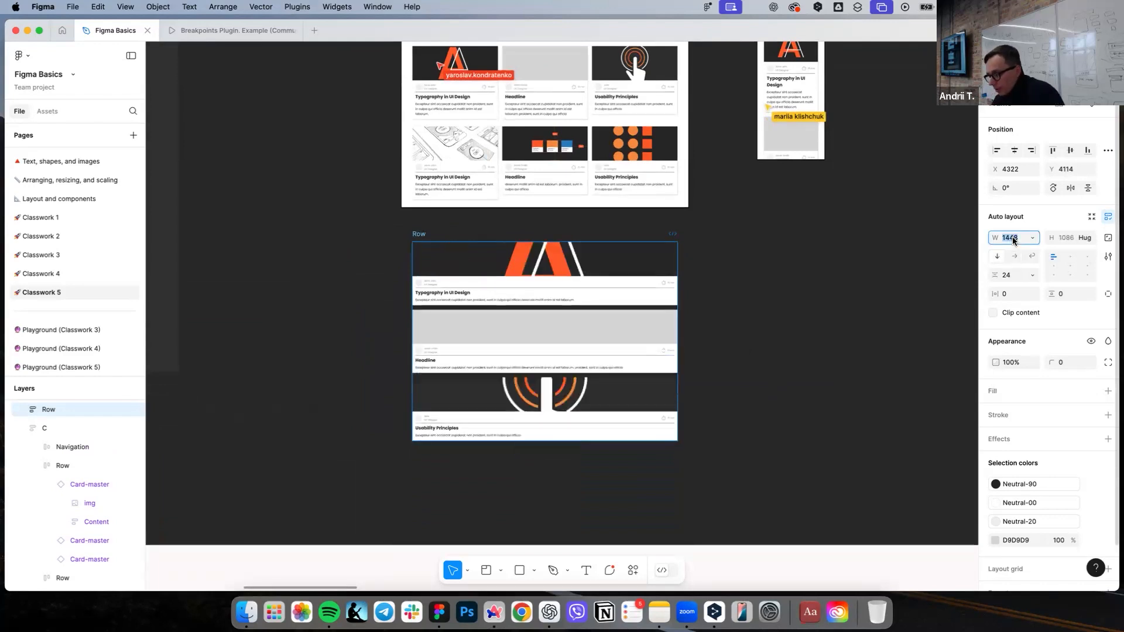
Step: Set the stacked card row's width to 375 and move it below the mobile blog copy, at about X 6203, Y 3928
text(374)
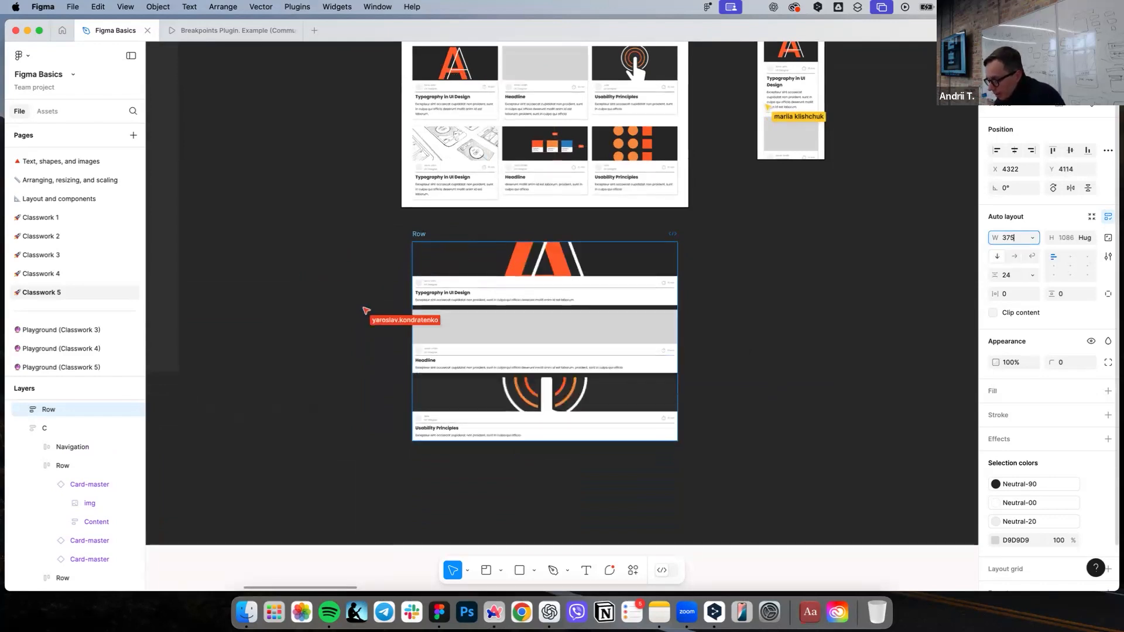
key(Return)
drag(418, 235, 762, 200)
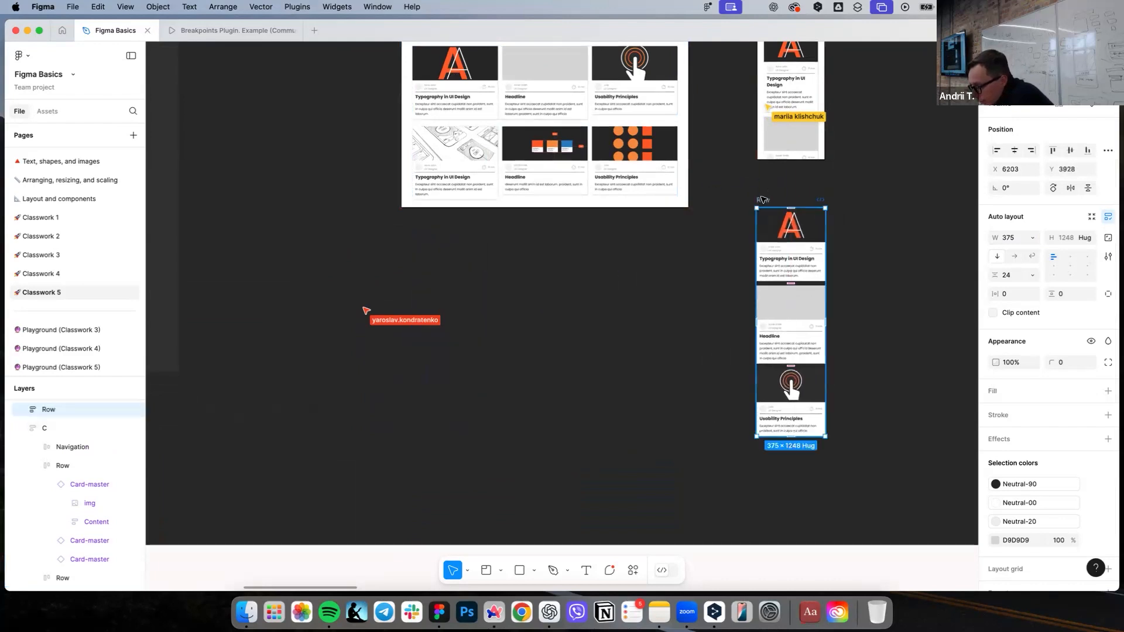
Step: Duplicate the desktop blog copy directly below itself, at about X 4232, Y 4094
scroll(762, 200, up, 5)
scroll(763, 200, right, 3)
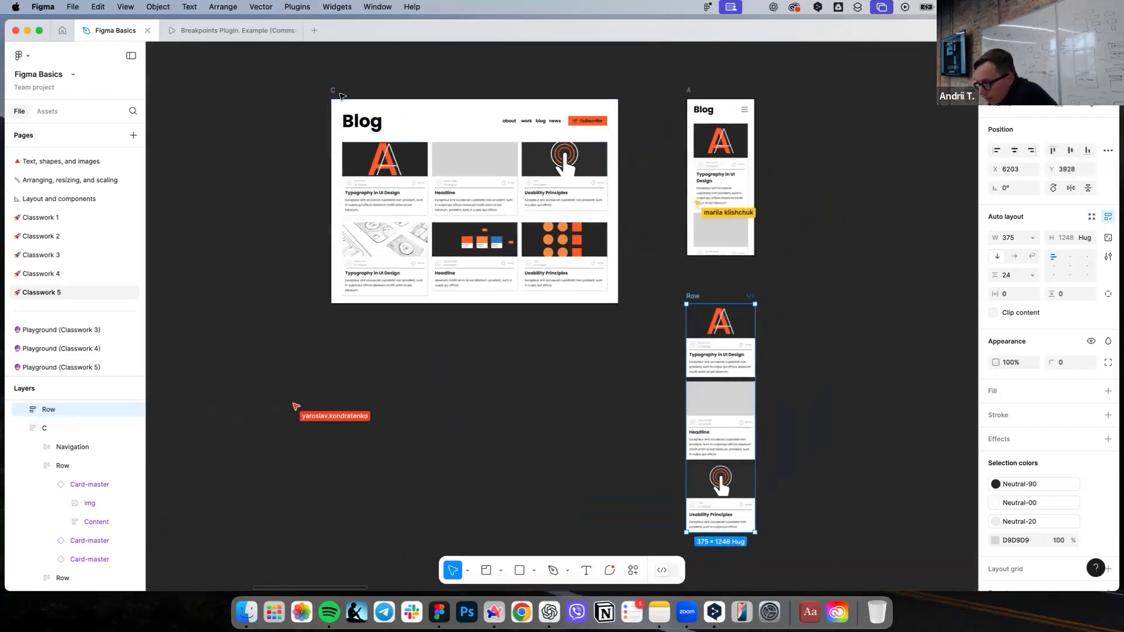
click(339, 96)
click(333, 92)
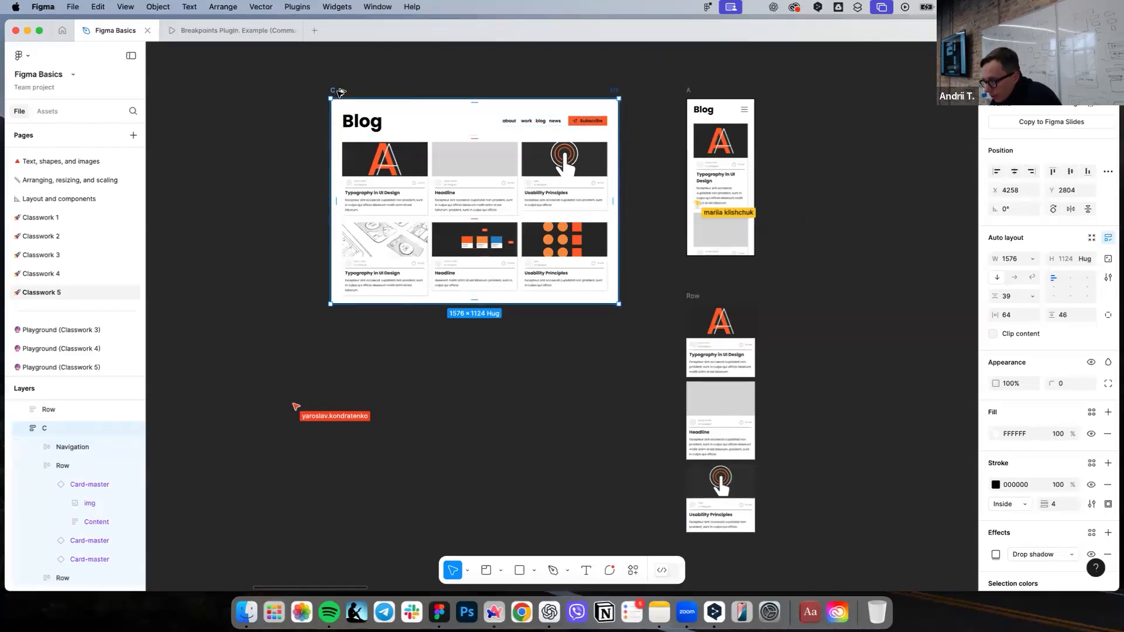
drag(340, 92, 335, 328)
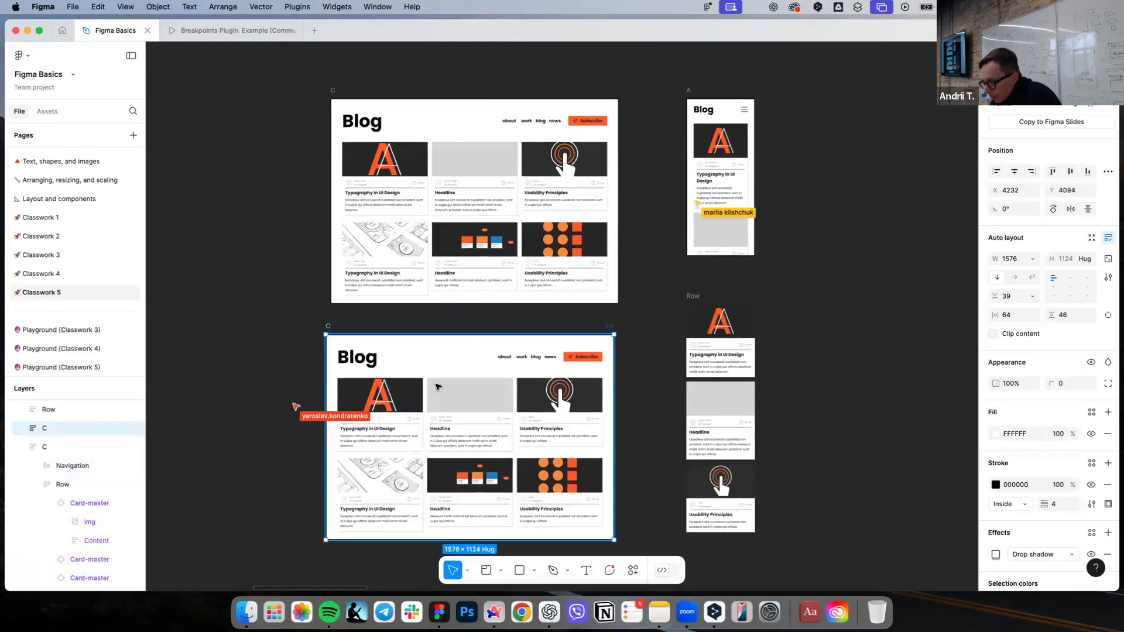
Step: Set the "Blog" heading's font size to 34 in the lower desktop copy
scroll(438, 387, down, 2)
double_click(375, 337)
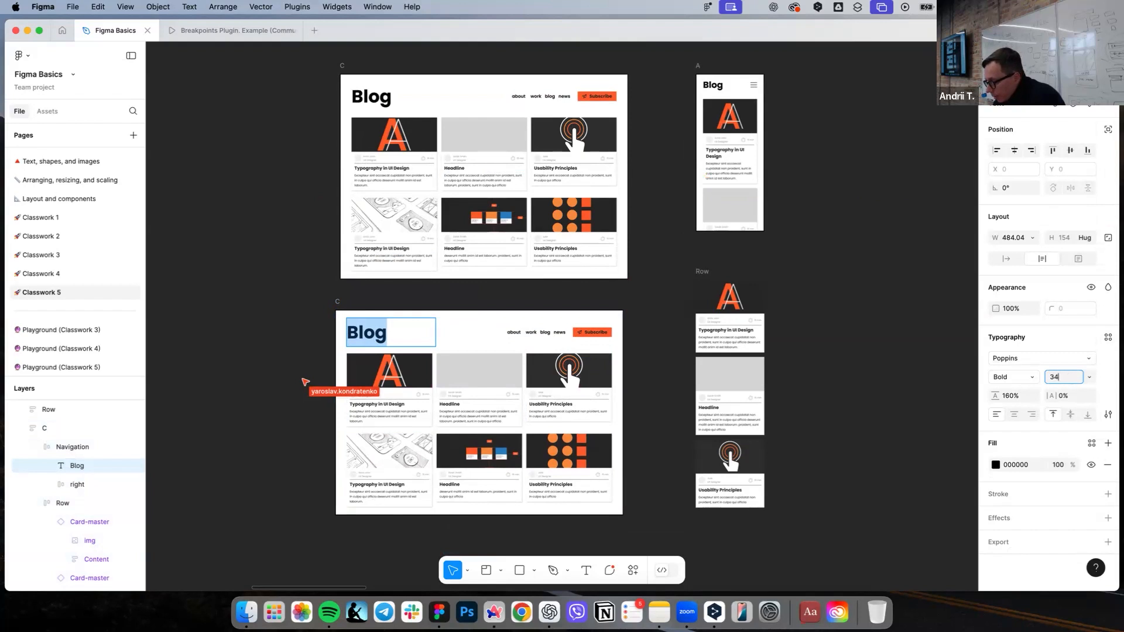
key(Return)
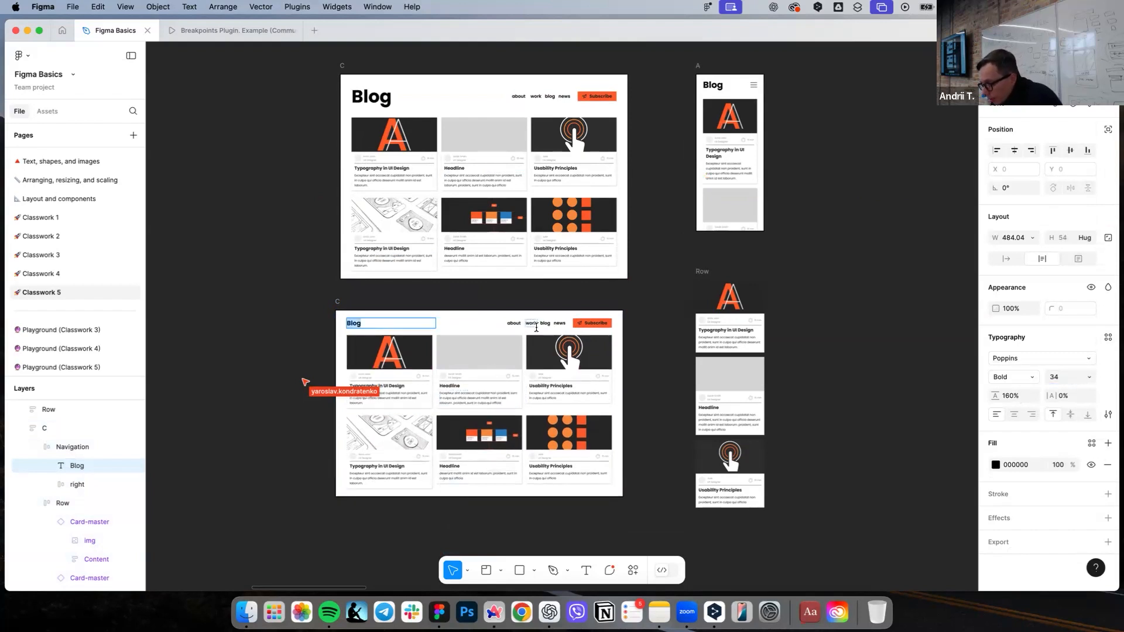
click(537, 328)
scroll(530, 325, up, 5)
key(Escape)
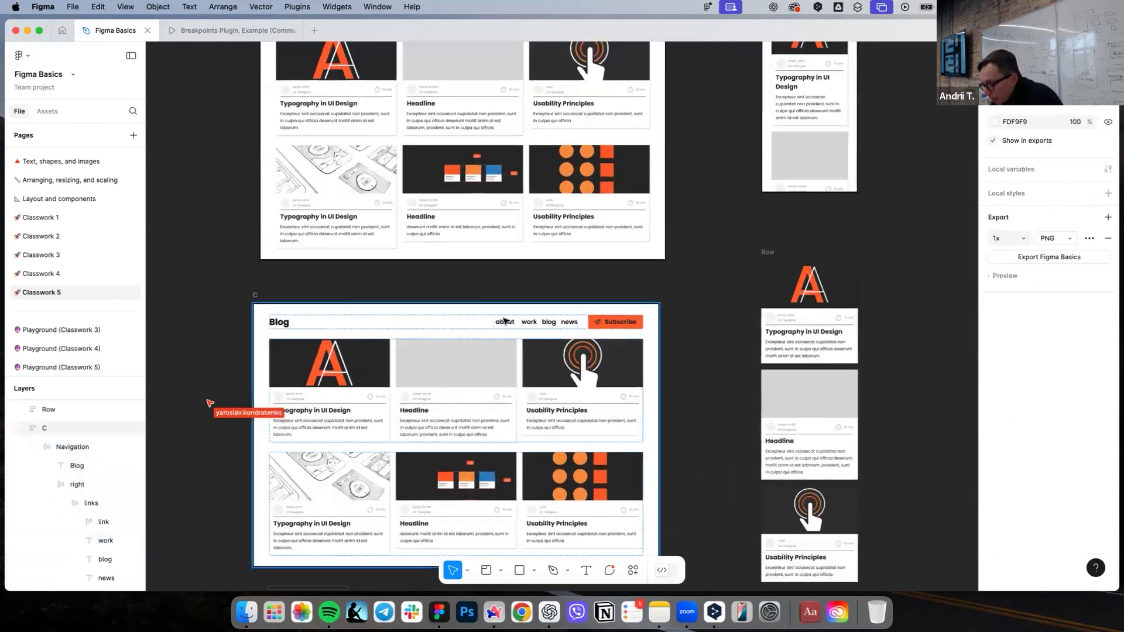
Step: Copy the hamburger menu icon from the mobile blog's header
click(505, 321)
click(529, 322)
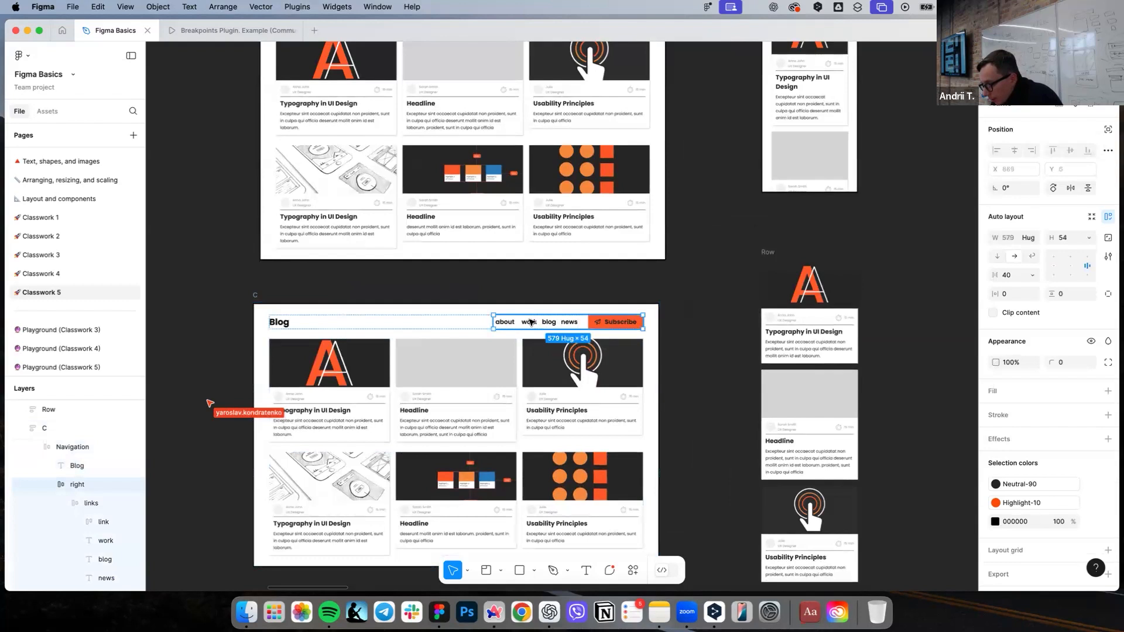
scroll(530, 321, up, 3)
scroll(741, 170, up, 5)
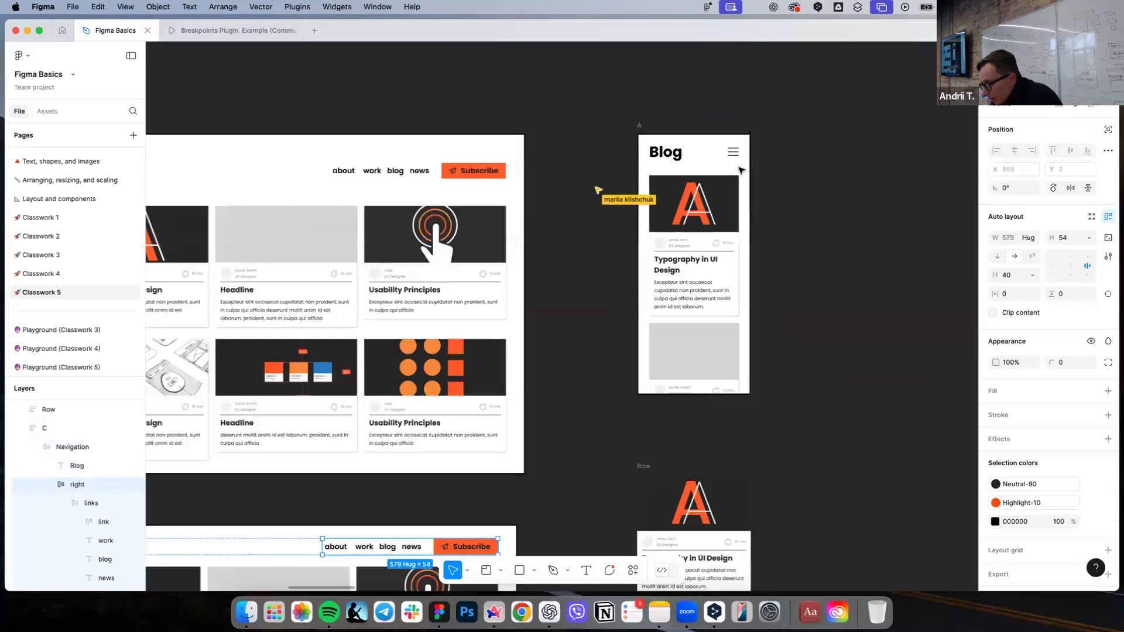
click(733, 151)
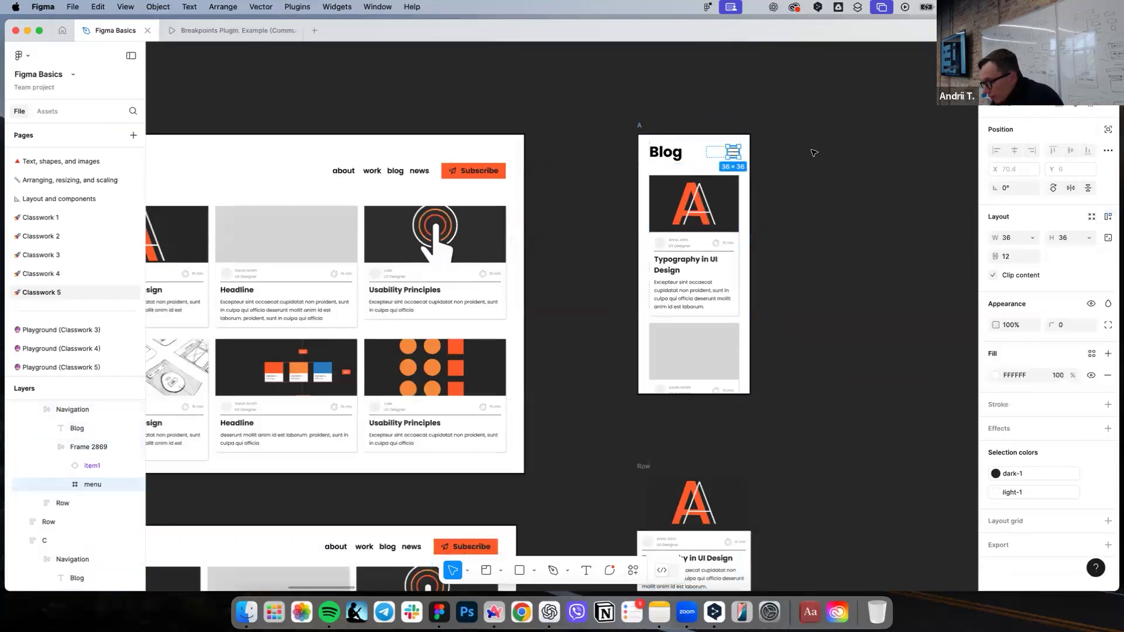
Step: Replace the Subscribe button in the lower desktop copy's navigation with the copied menu icon
scroll(810, 150, down, 3)
scroll(615, 352, down, 3)
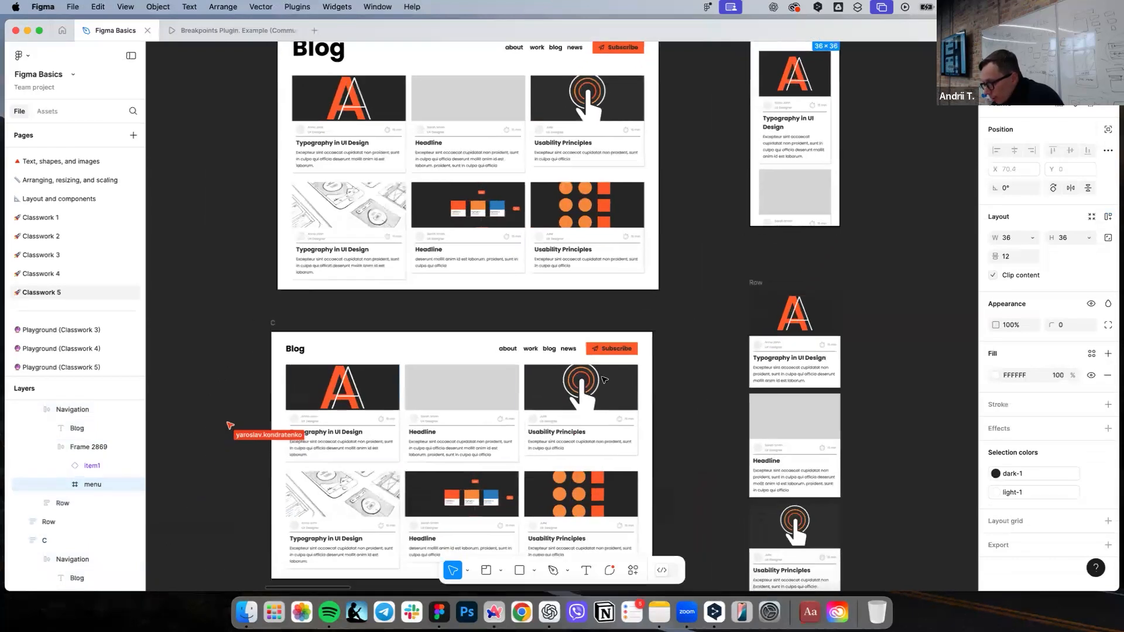
double_click(614, 352)
click(615, 352)
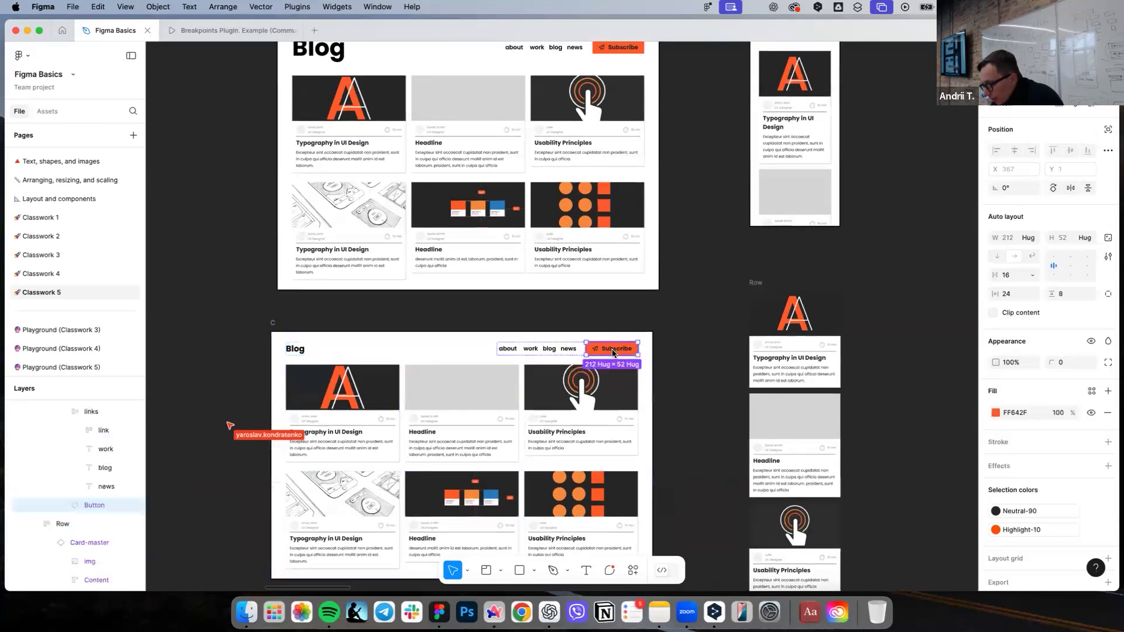
right_click(614, 352)
click(628, 303)
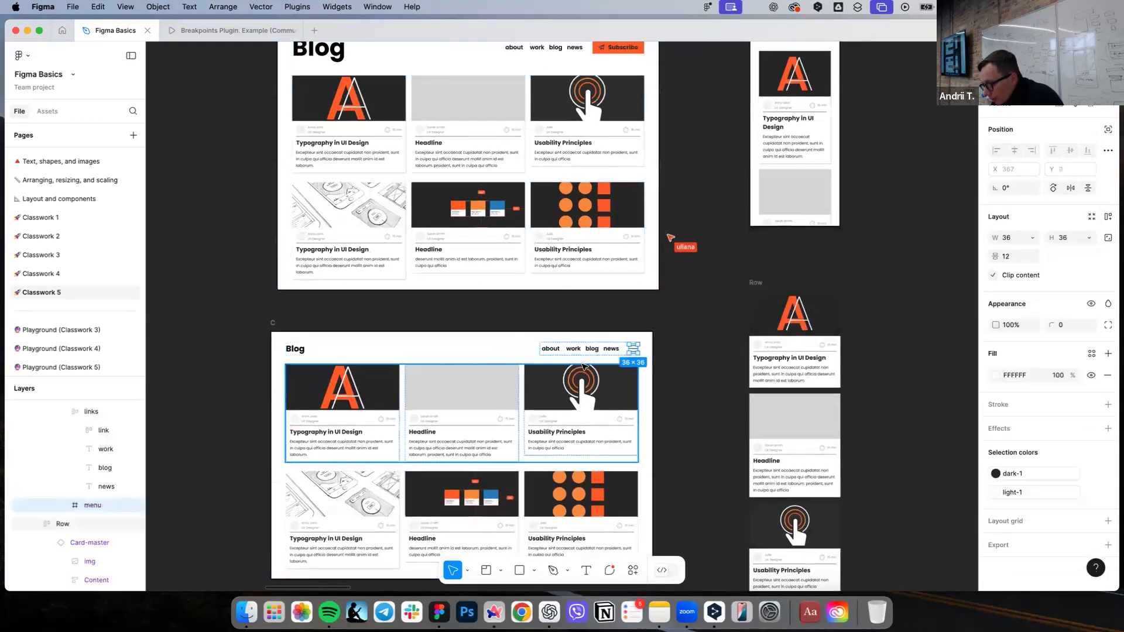
Step: Delete the about, work, blog and news links from the lower copy's navigation
scroll(581, 364, up, 3)
click(536, 342)
shift+click(569, 340)
shift+click(597, 340)
shift+click(621, 342)
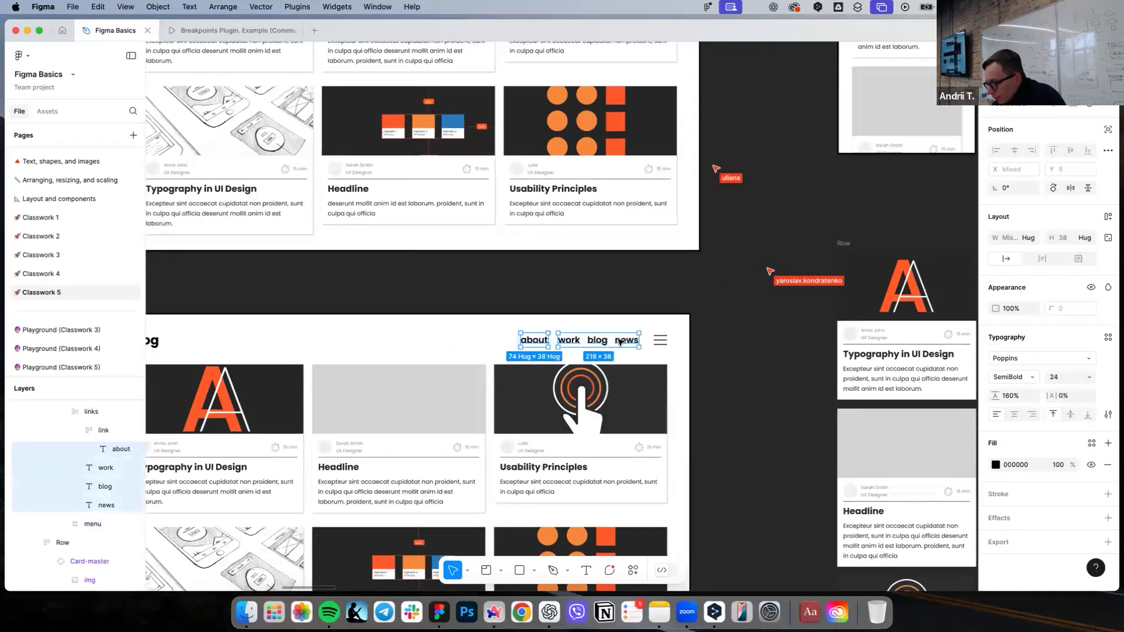
key(Delete)
scroll(619, 341, down, 3)
Step: Set the width of the lower blog copy's frame to 375
click(283, 314)
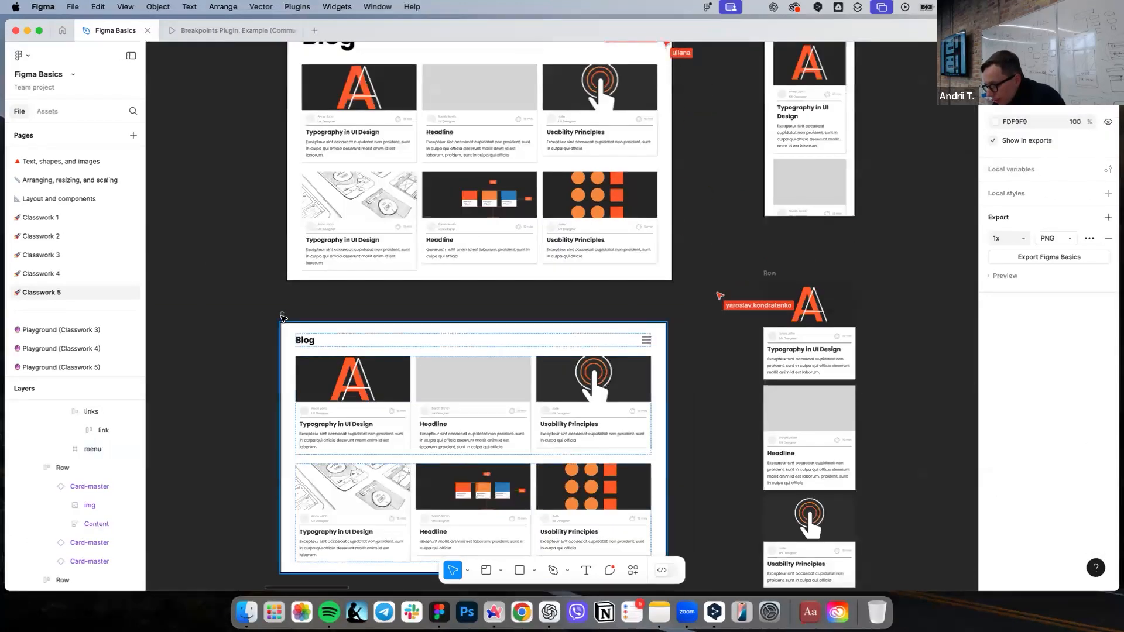
click(1010, 263)
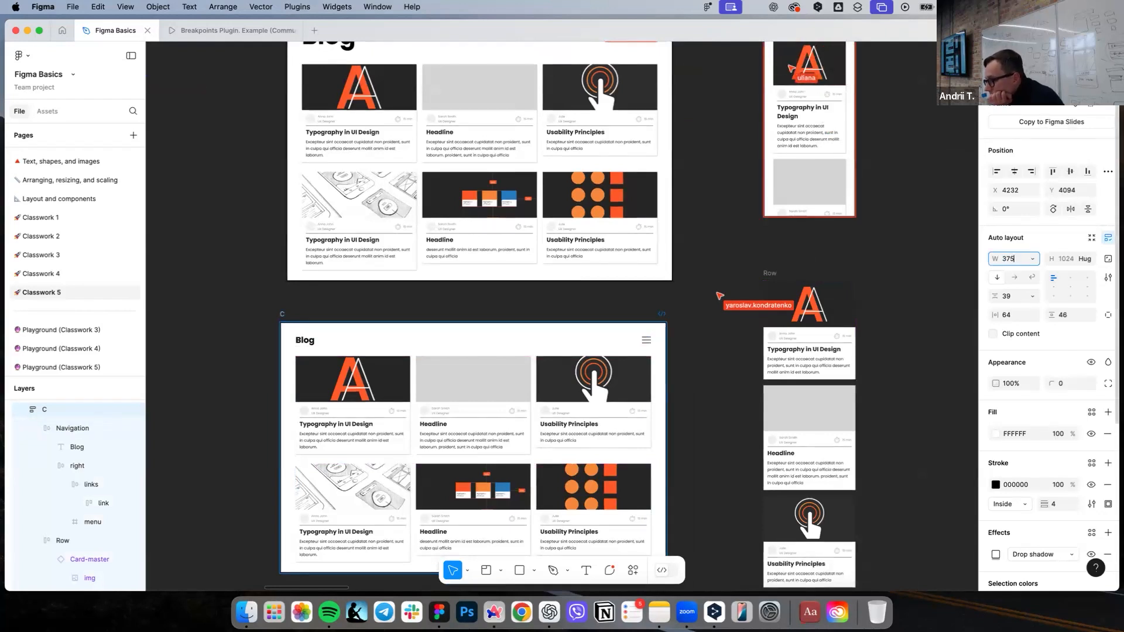
text(375)
key(Return)
Step: Switch the narrowed frame's first card row to a vertical auto layout so its three cards stack
scroll(383, 365, down, 3)
scroll(383, 365, left, 1)
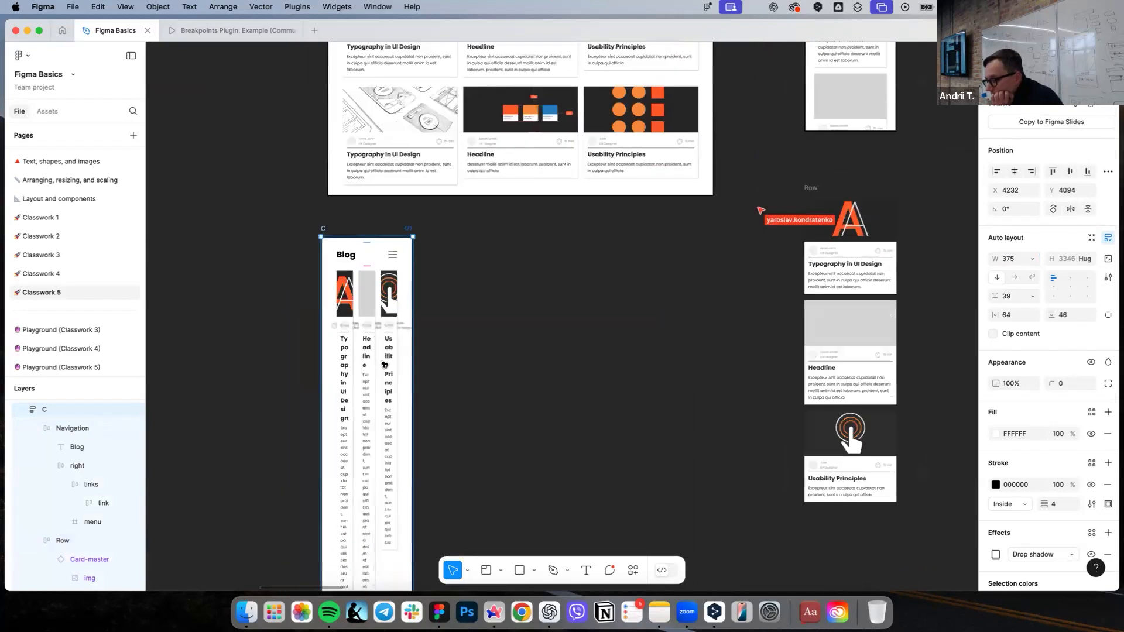
scroll(383, 364, down, 4)
scroll(383, 364, left, 2)
click(416, 223)
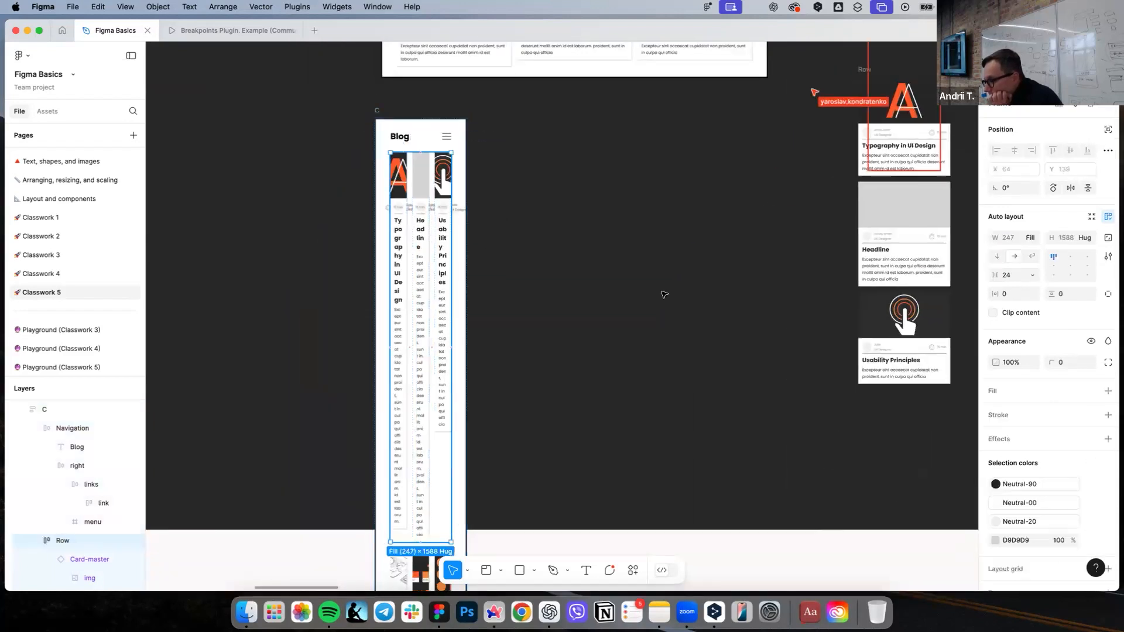
click(997, 257)
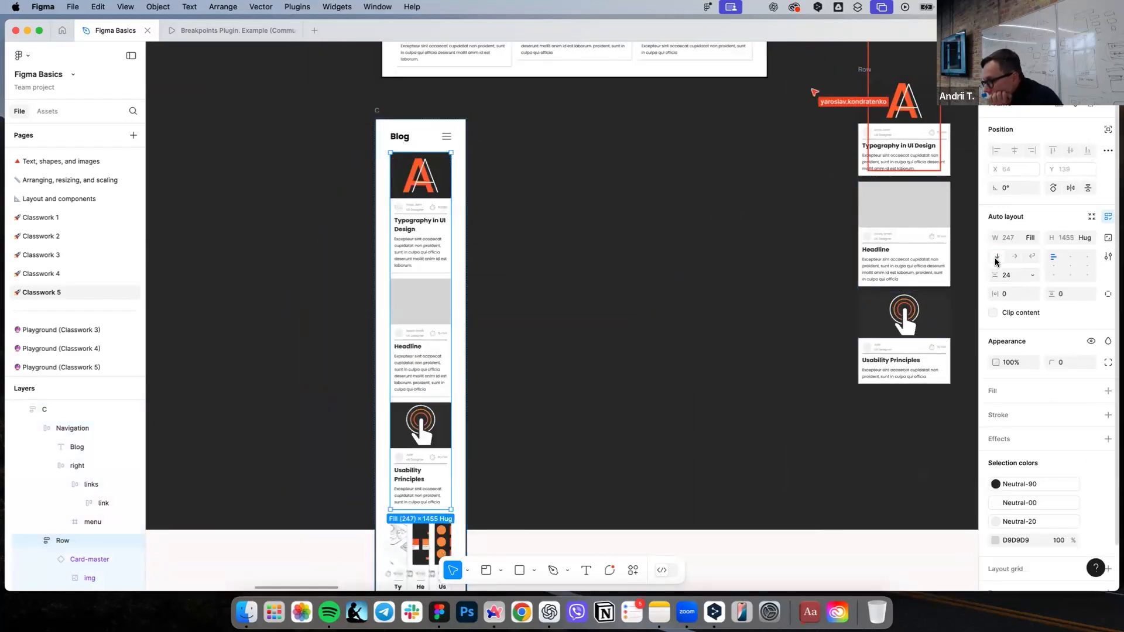
Step: Move the narrowed blog frame next to the separate stacked row, at about X 5646, Y 4062, and set its horizontal padding to 24
scroll(622, 284, down, 1)
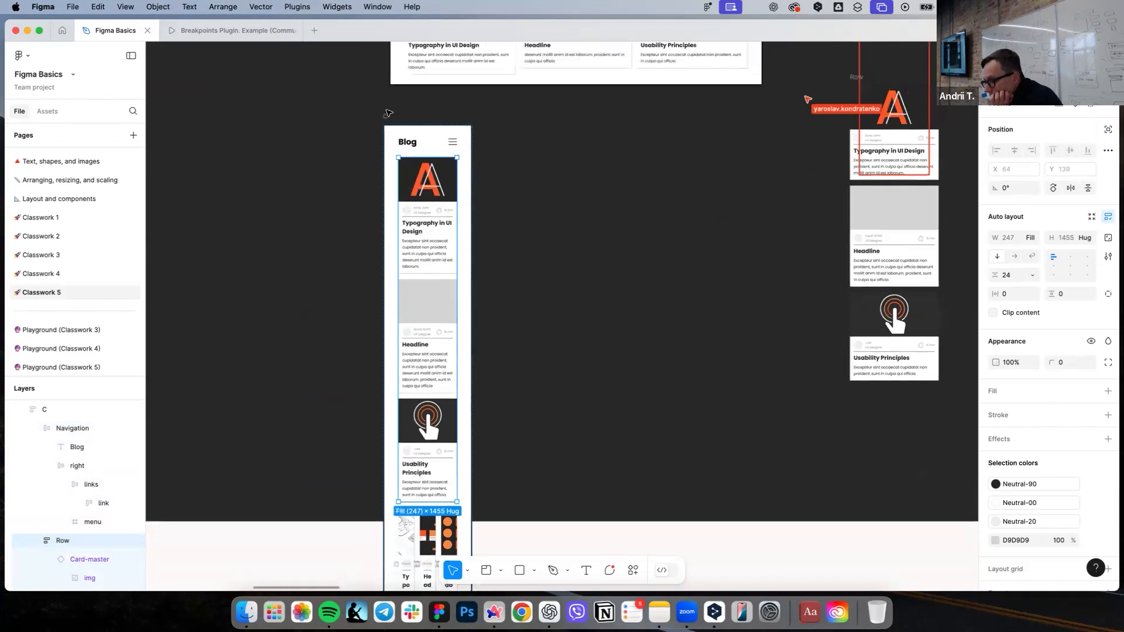
drag(395, 117, 729, 110)
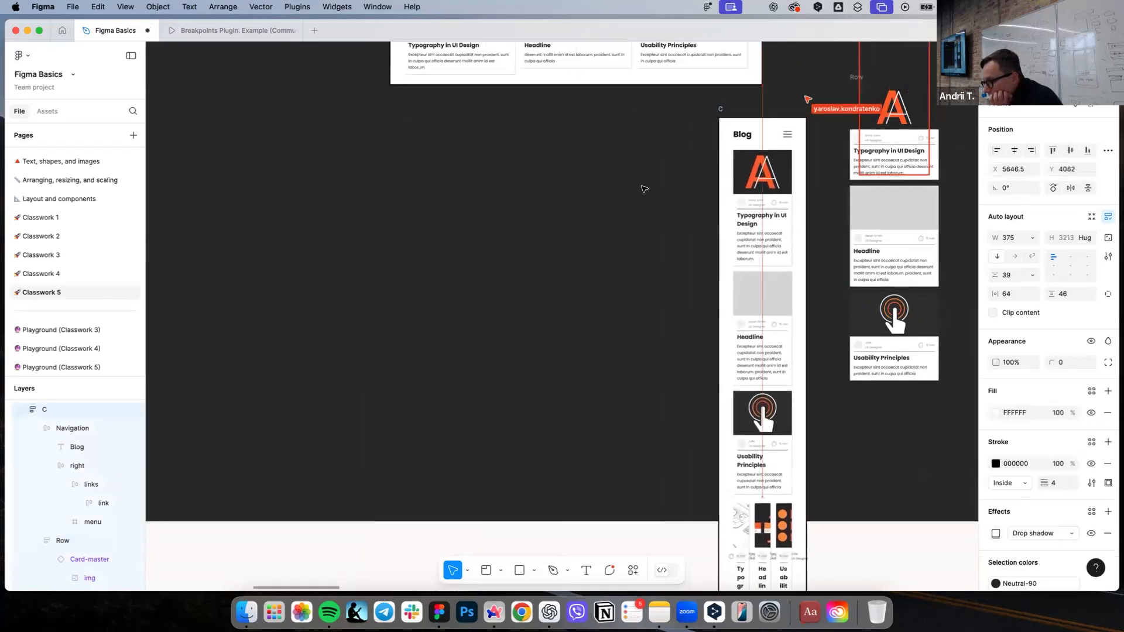
scroll(634, 198, right, 3)
scroll(642, 275, up, 3)
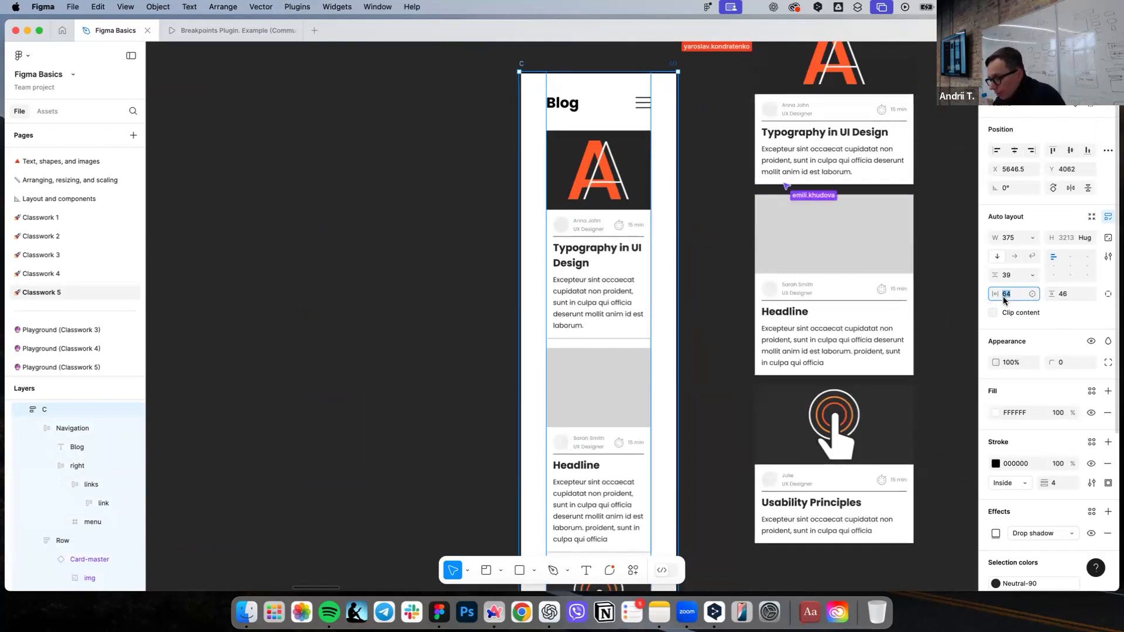
key(Return)
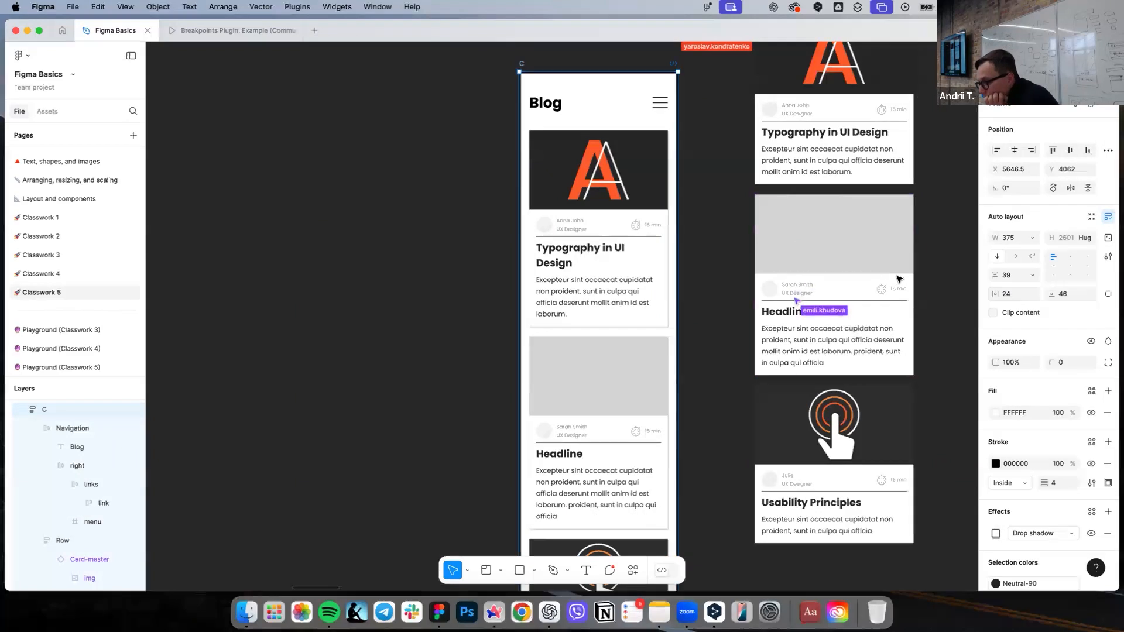
Step: Delete the separate stacked card row beside the narrowed blog frame
scroll(692, 236, down, 2)
scroll(586, 176, up, 1)
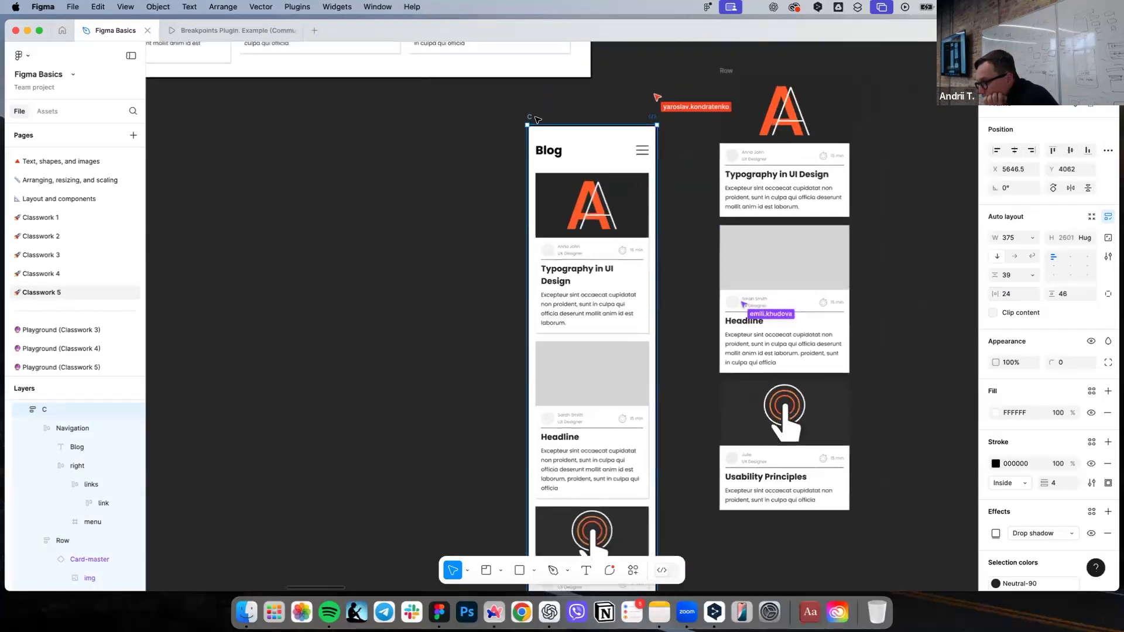
click(550, 123)
click(725, 73)
key(Delete)
Step: Move the narrowed blog frame directly below the mobile blog copy, at about X 6203, Y 3716
scroll(625, 185, up, 2)
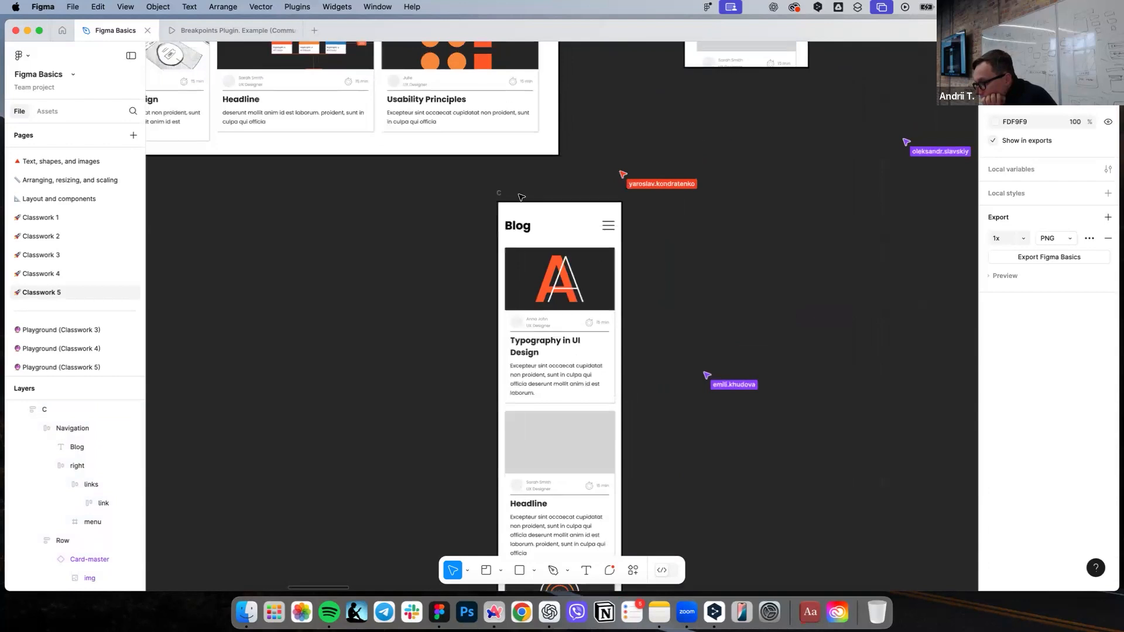
drag(501, 198, 684, 83)
scroll(849, 318, down, 2)
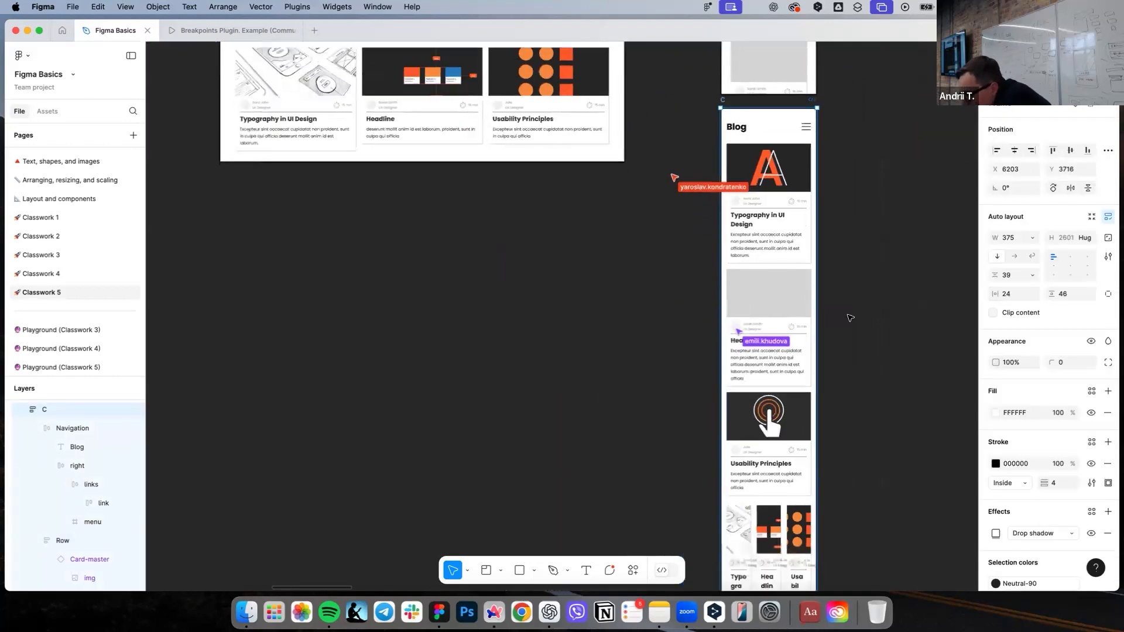
Step: Switch the new mobile frame's second card row to a vertical auto layout so its cards stack
scroll(851, 318, down, 4)
scroll(849, 318, down, 1)
click(772, 338)
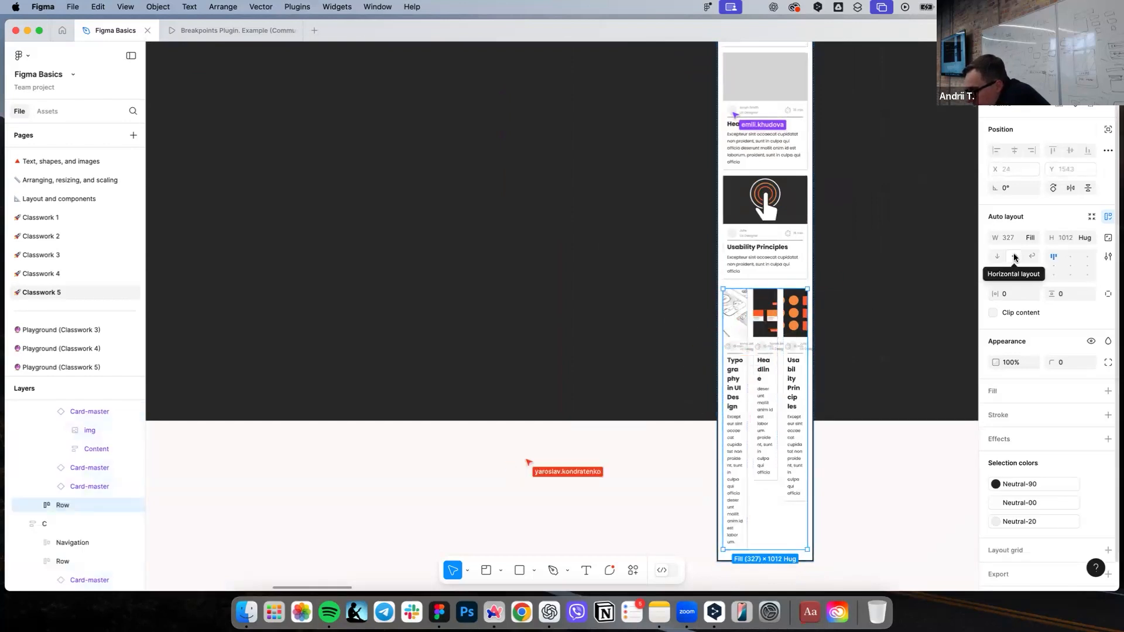
click(998, 257)
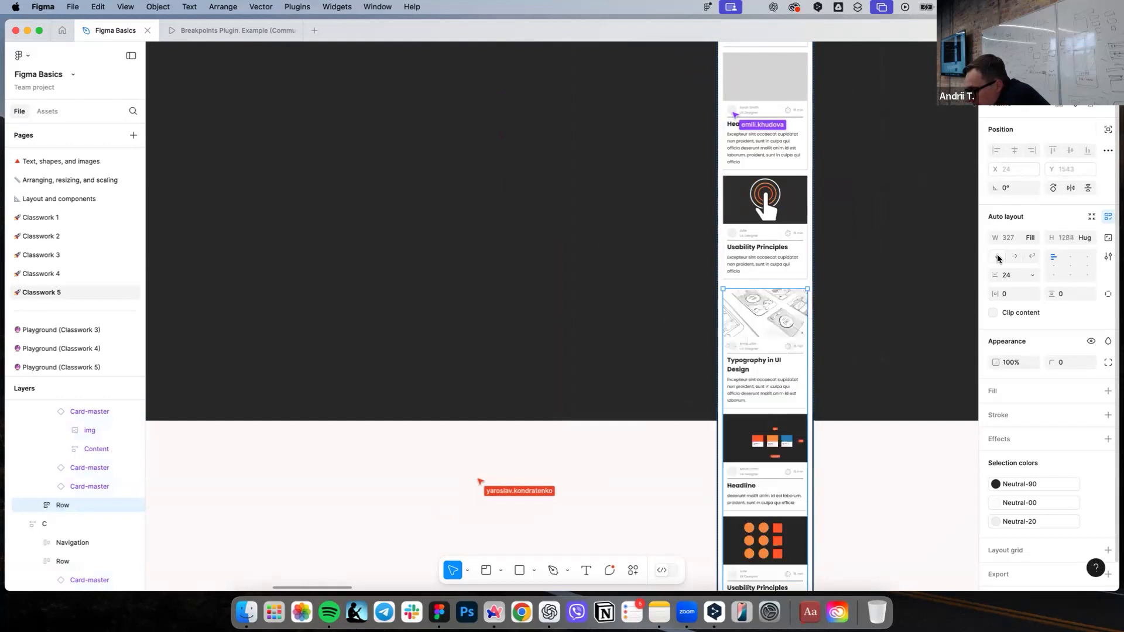
click(899, 317)
Step: Examine the adapted mobile blog frame from header to last card and compare it with the desktop and reference mobile layouts
scroll(901, 318, down, 5)
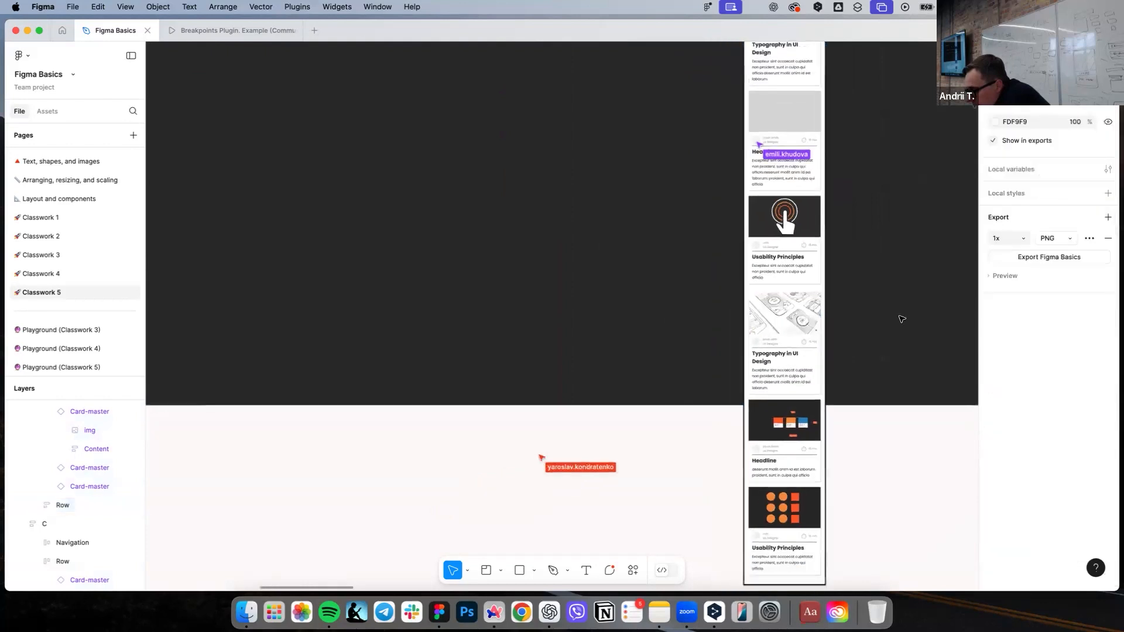
scroll(726, 157, up, 8)
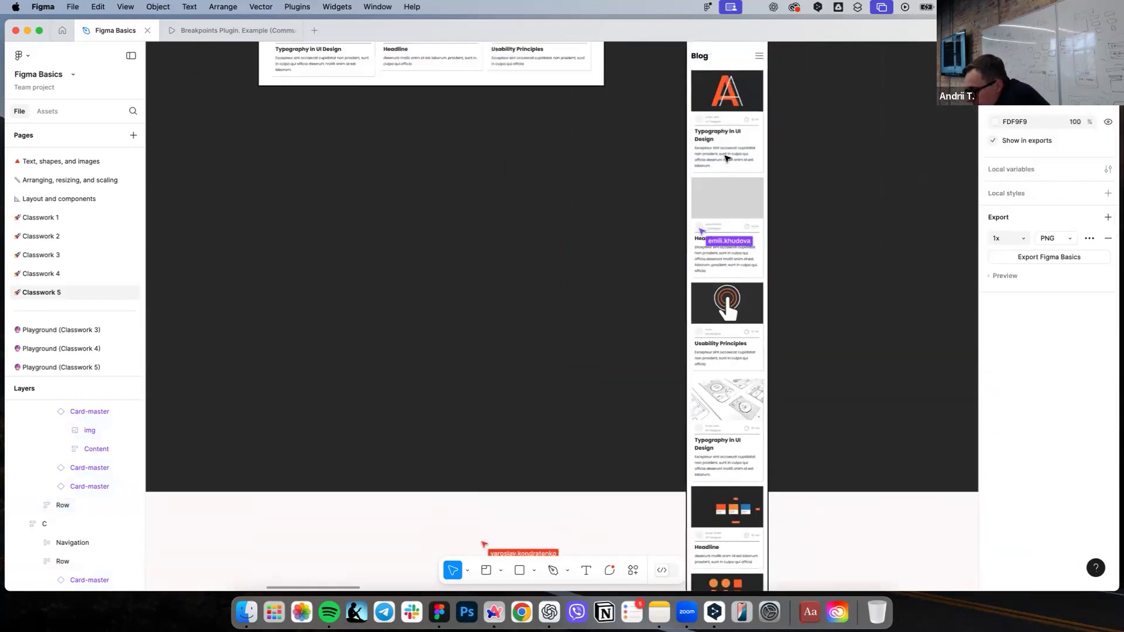
scroll(727, 157, up, 5)
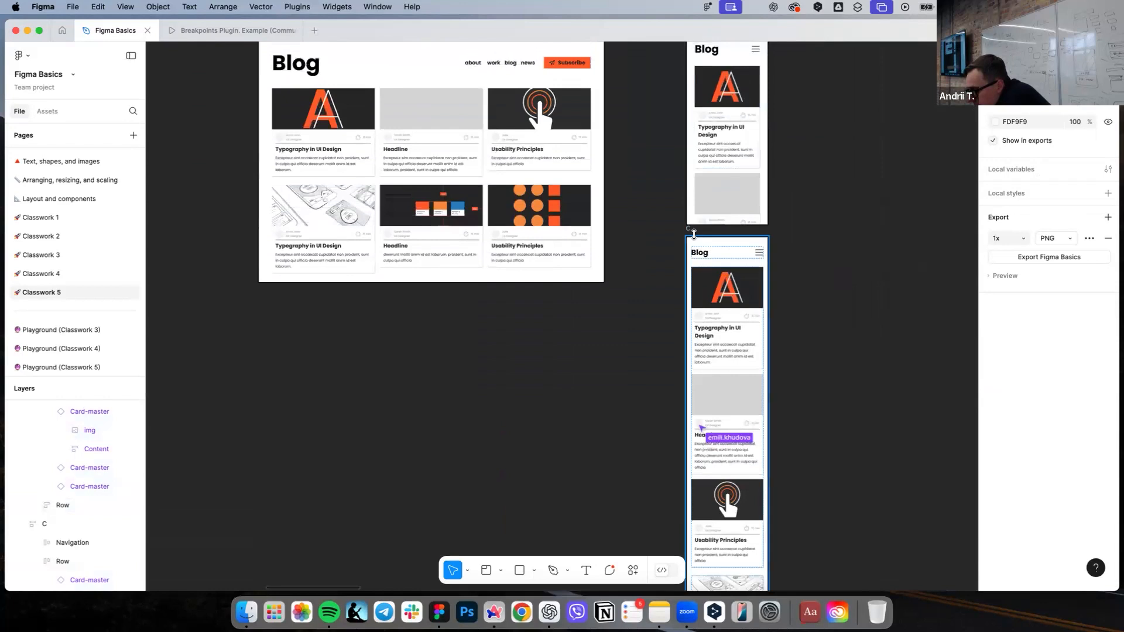
click(697, 235)
scroll(732, 228, down, 10)
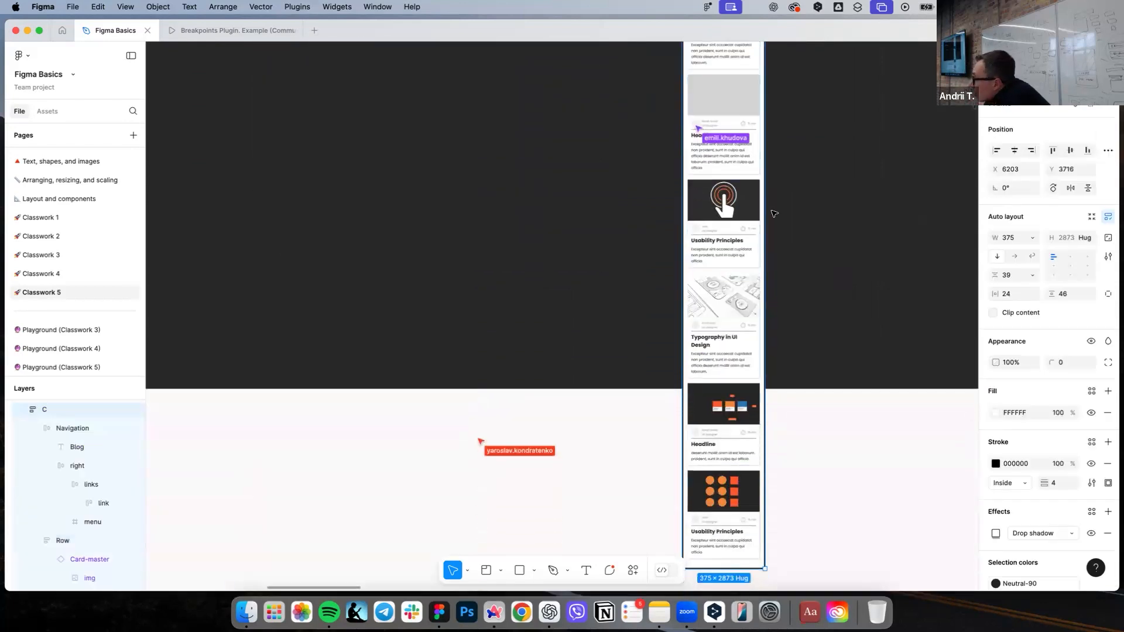
scroll(775, 214, up, 10)
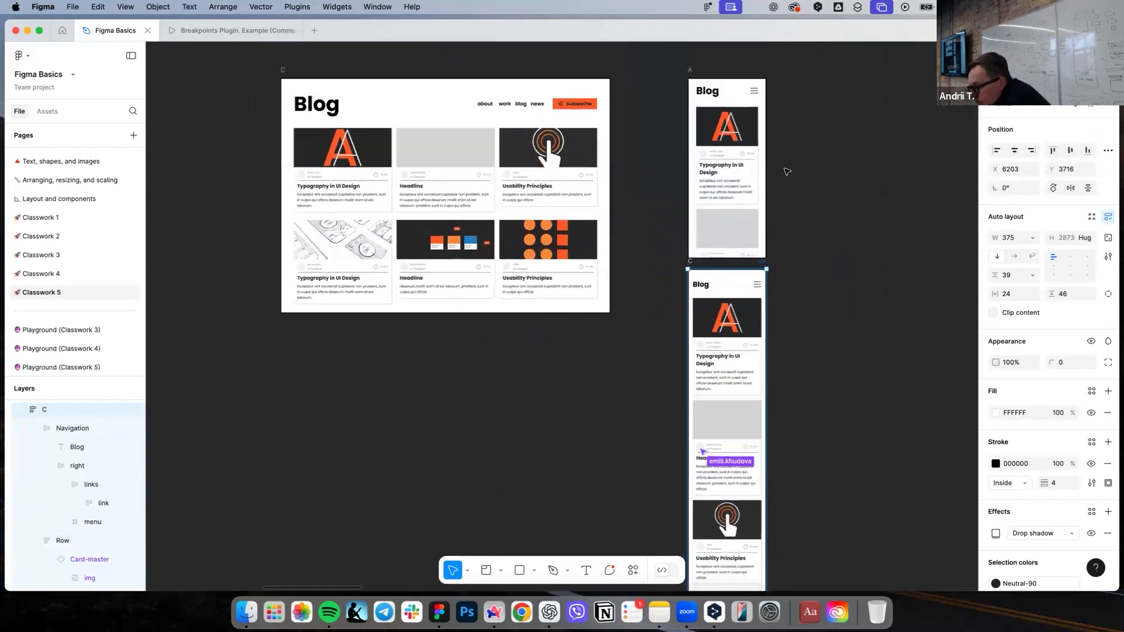
click(804, 210)
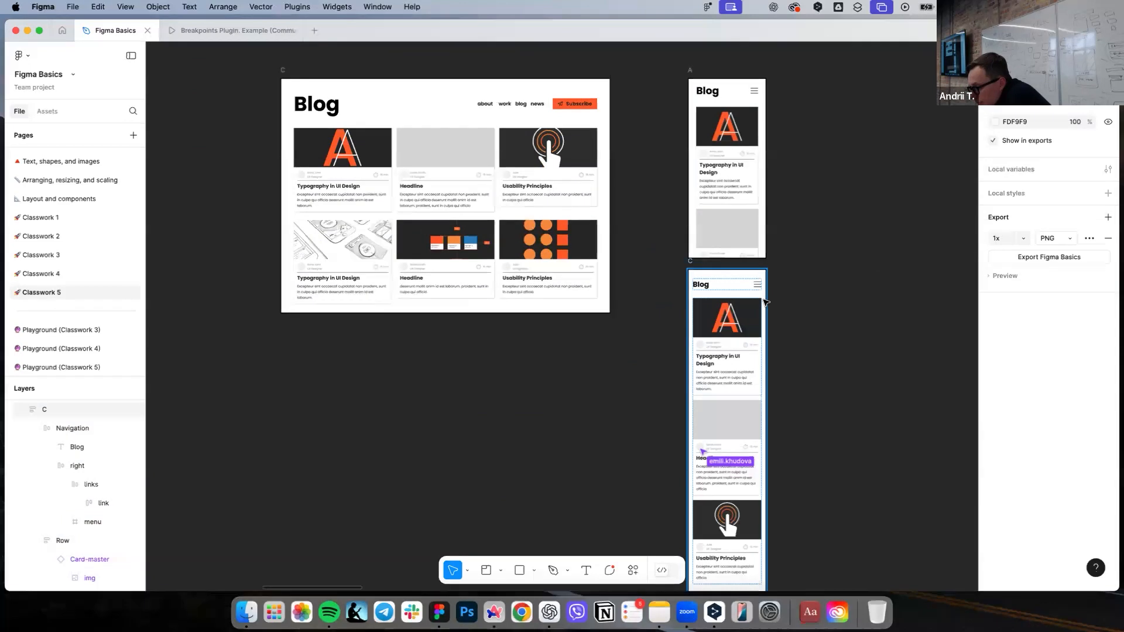
scroll(765, 302, down, 3)
scroll(766, 302, down, 3)
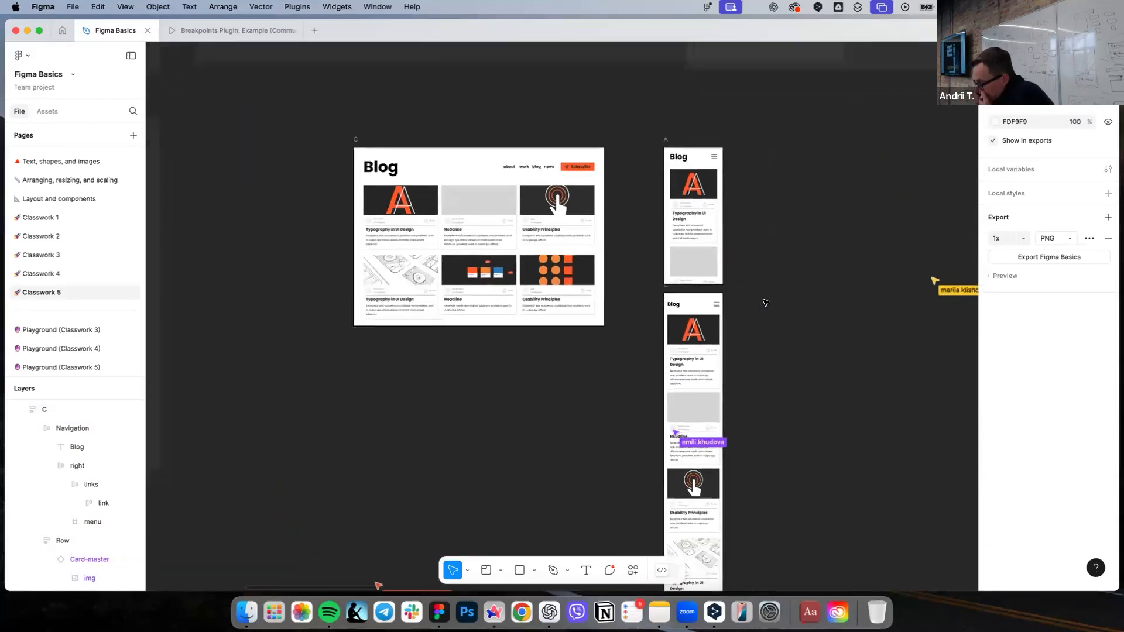
Step: Look over the students' work areas below the Responsive design section to check their progress on the task
scroll(766, 302, down, 3)
scroll(766, 302, down, 3)
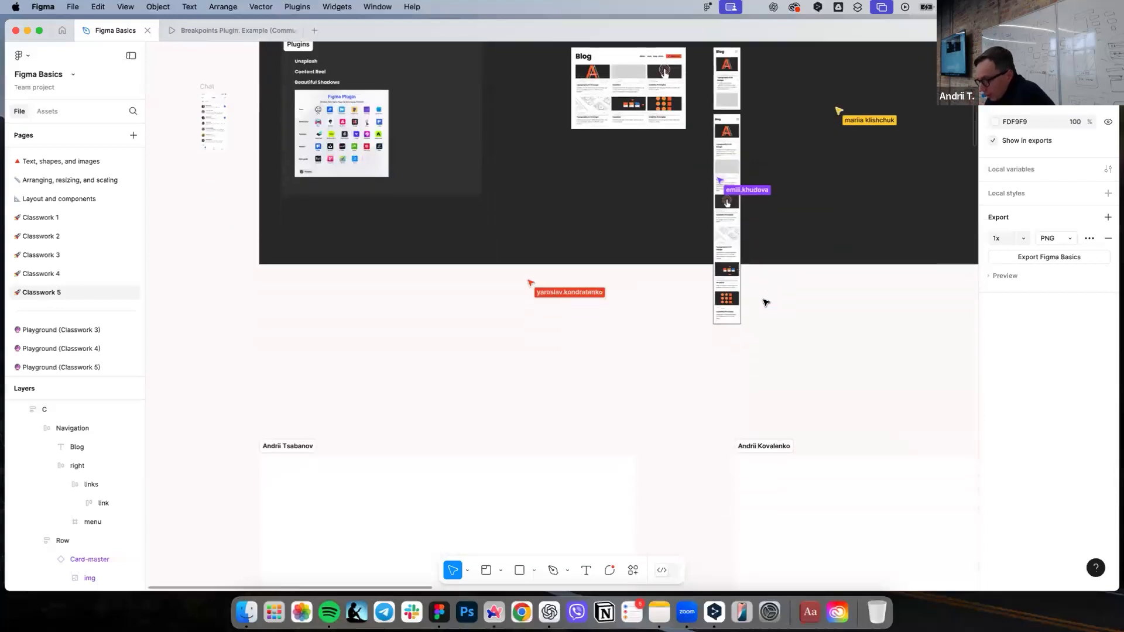
scroll(766, 302, down, 5)
scroll(764, 302, down, 5)
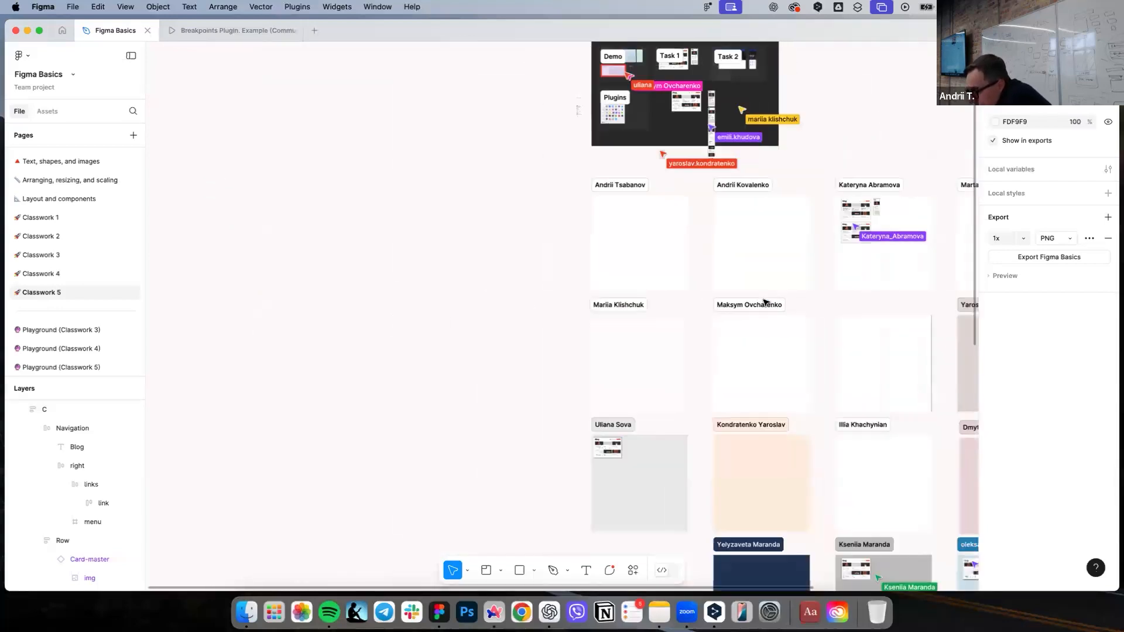
scroll(764, 302, down, 4)
scroll(764, 302, right, 1)
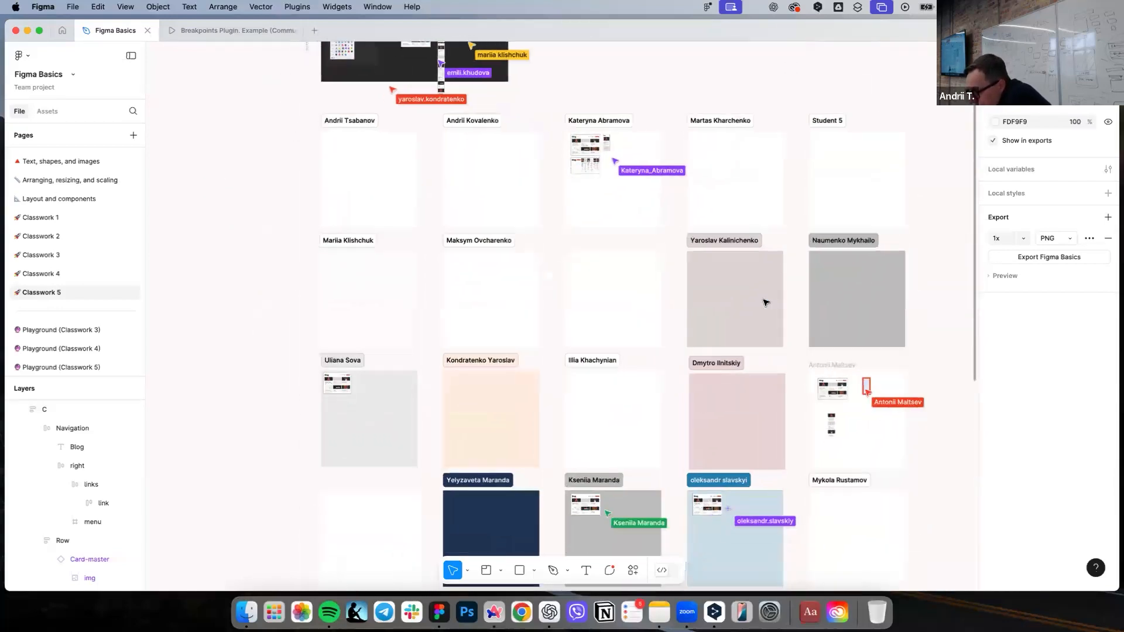
scroll(765, 302, down, 2)
scroll(765, 302, up, 8)
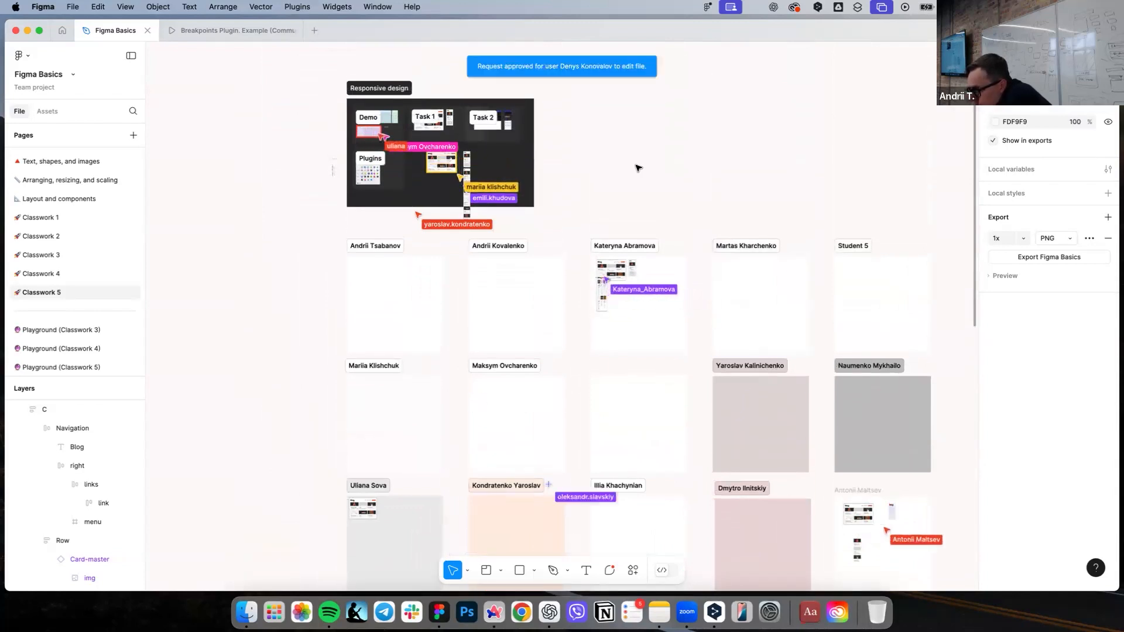
Step: Narrow the Task 1 section to about 2703 px wide so that it does not overlap Task 2
scroll(638, 168, left, 2)
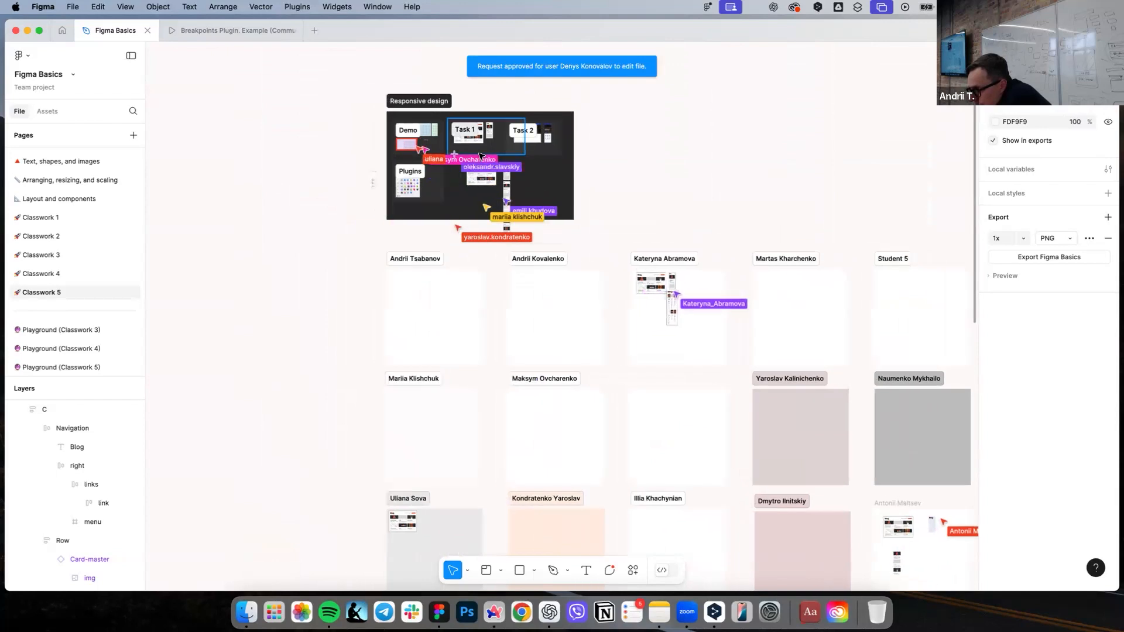
scroll(480, 157, up, 5)
scroll(480, 156, up, 1)
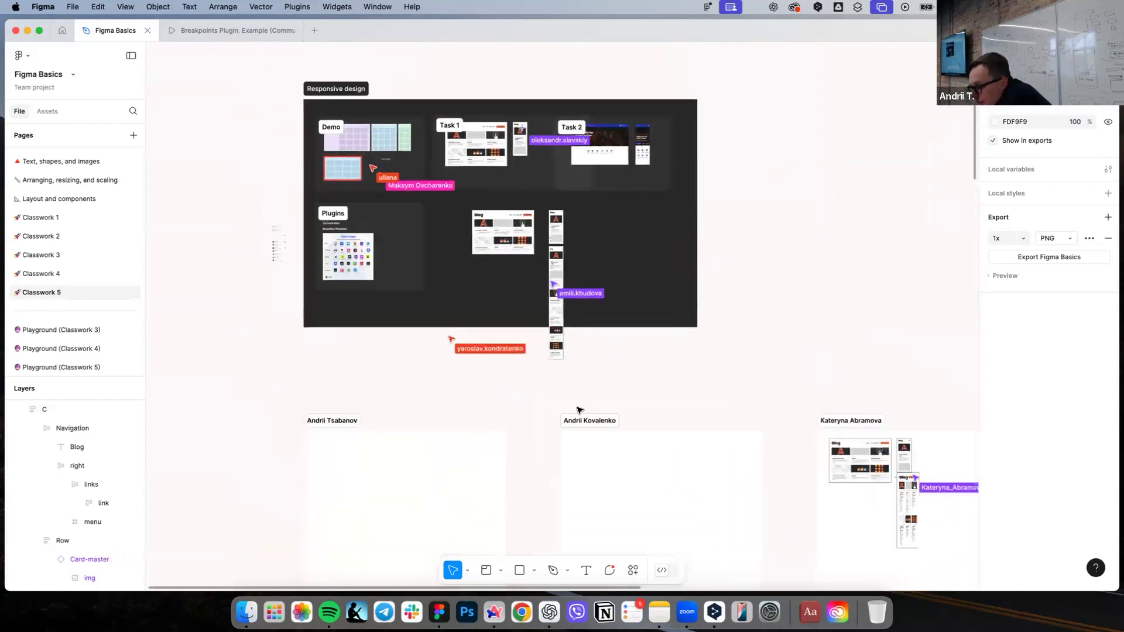
scroll(580, 410, down, 5)
scroll(580, 407, up, 8)
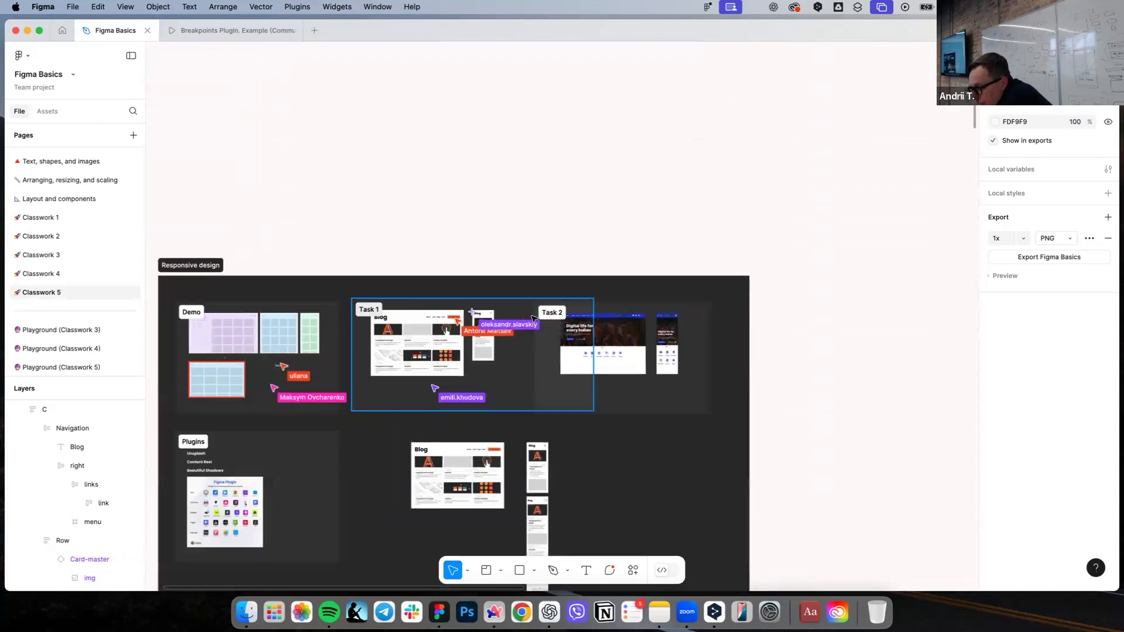
scroll(584, 308, up, 6)
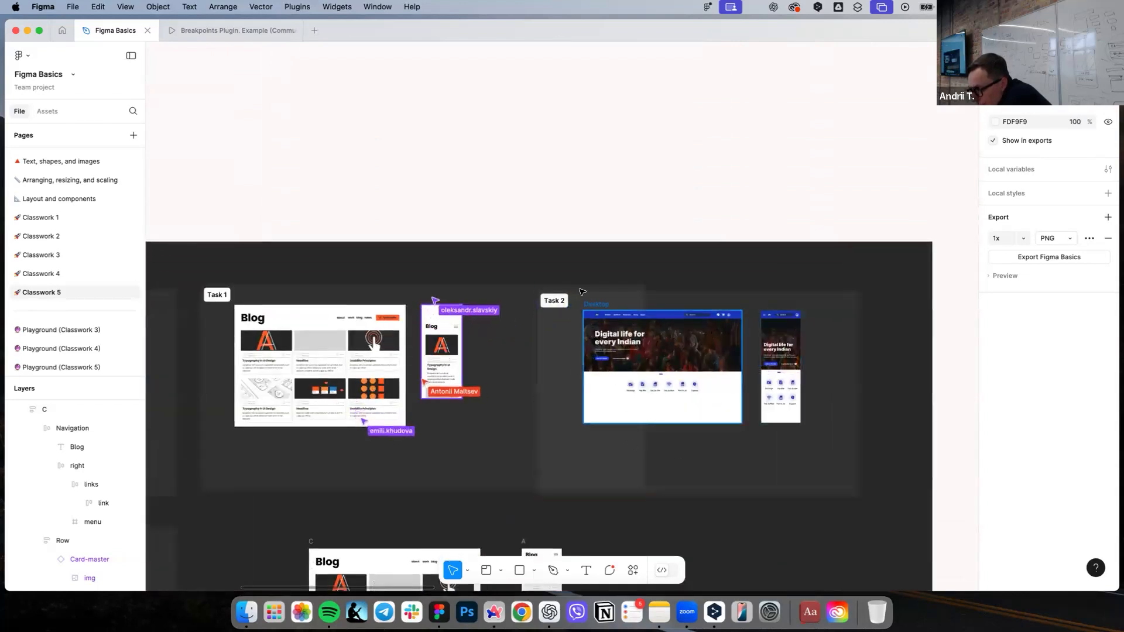
click(508, 293)
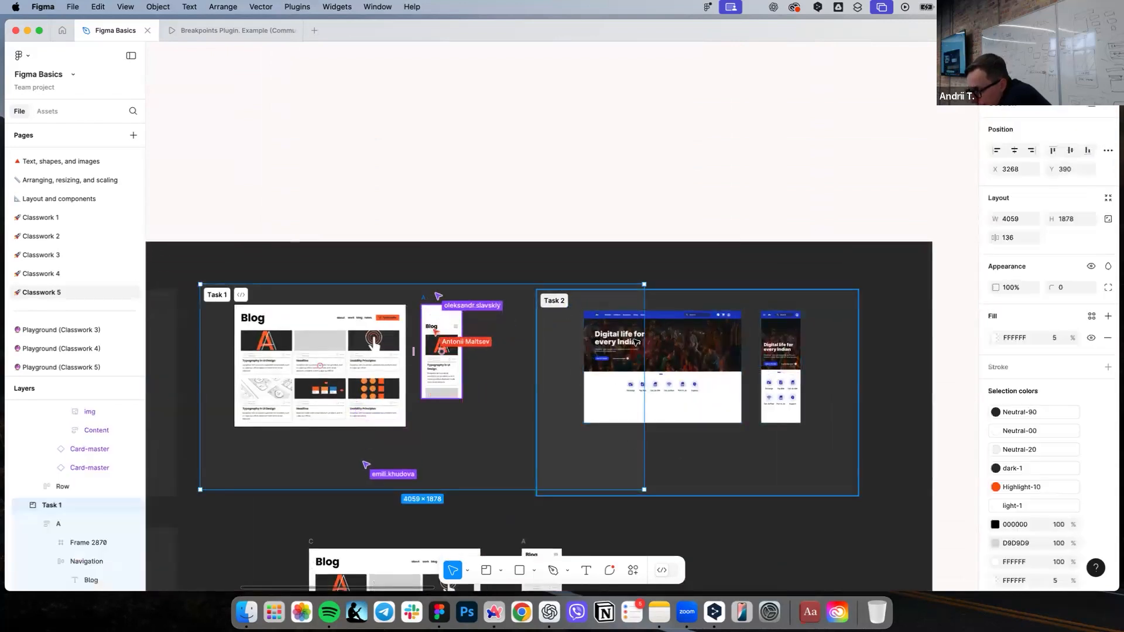
drag(644, 342, 498, 342)
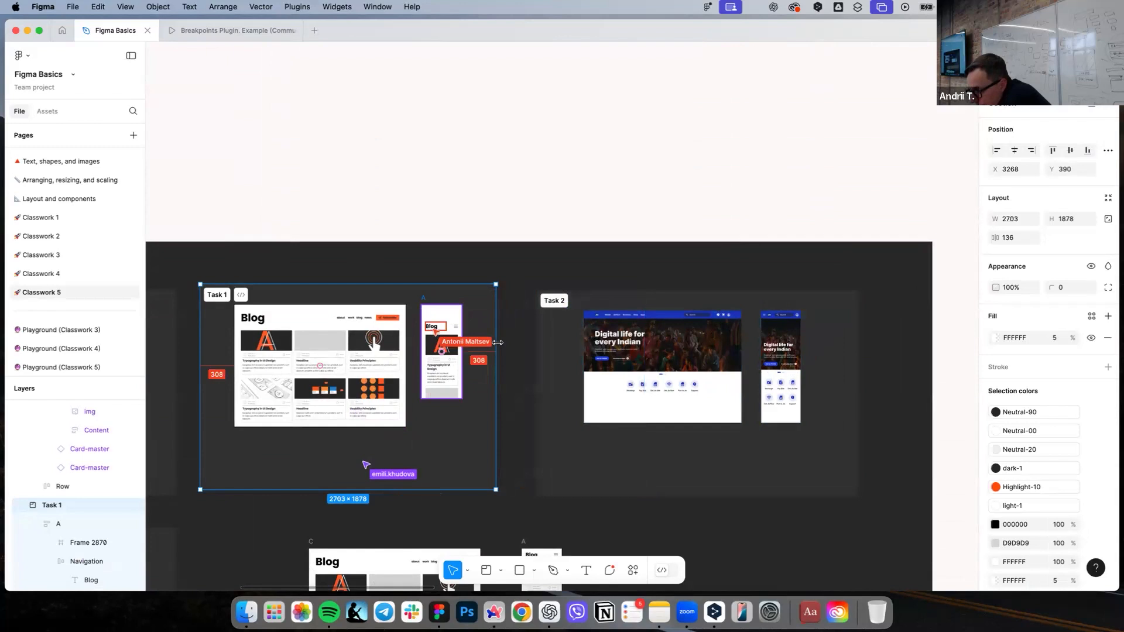
click(532, 195)
Step: Place a new copy of the desktop blog frame beside the mobile versions at about X 6957, Y 2754
scroll(531, 195, down, 5)
scroll(515, 394, down, 1)
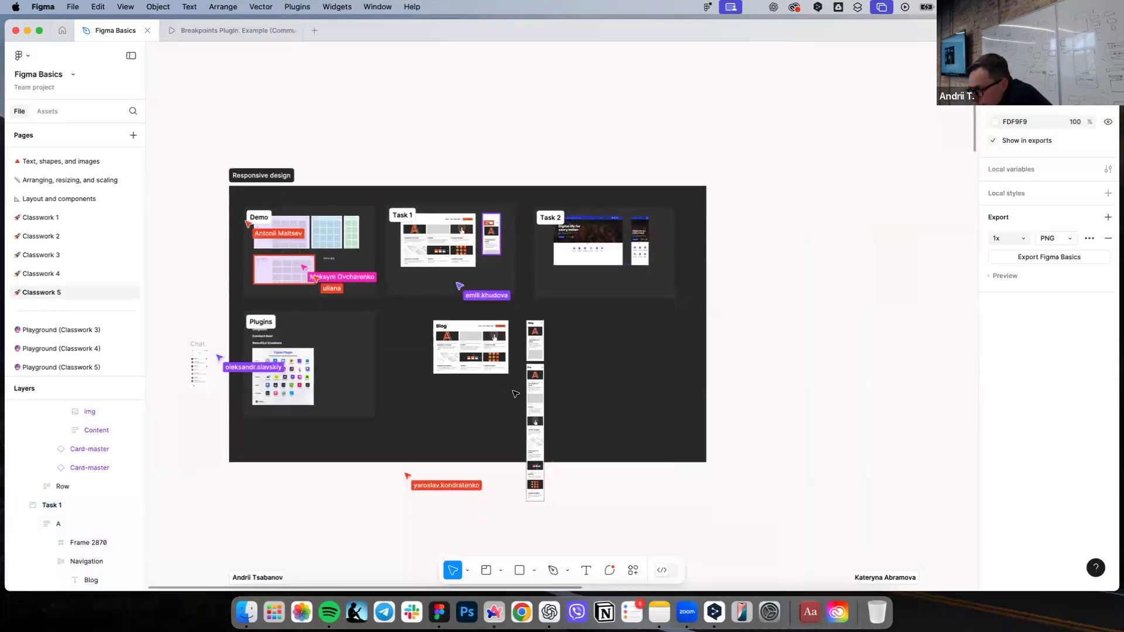
scroll(515, 393, down, 3)
click(474, 246)
scroll(471, 235, up, 2)
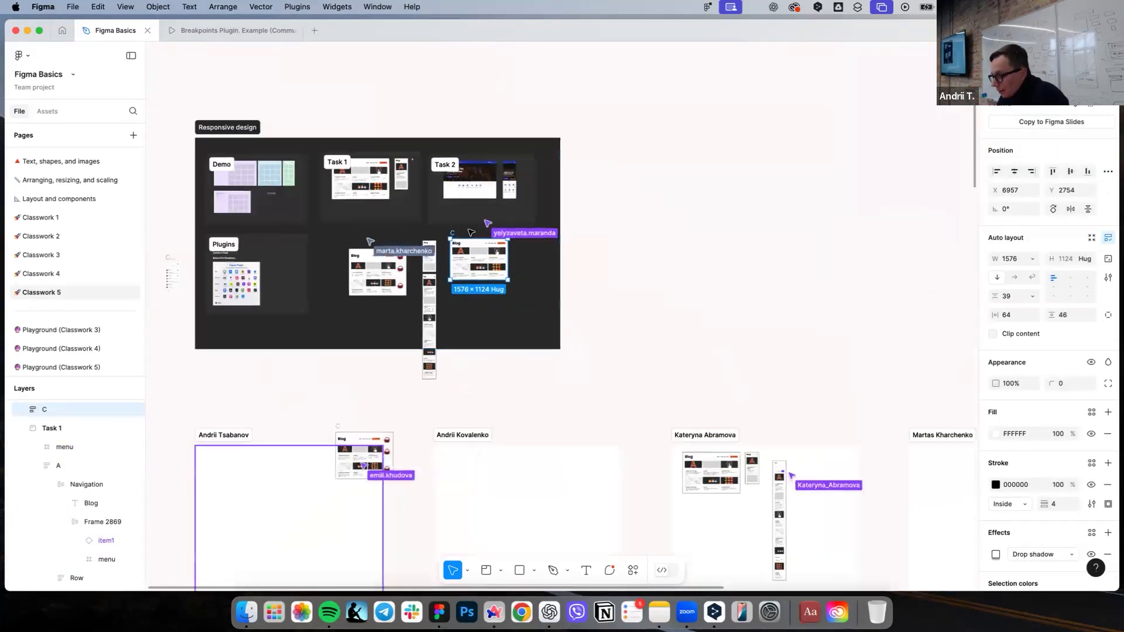
scroll(471, 233, up, 5)
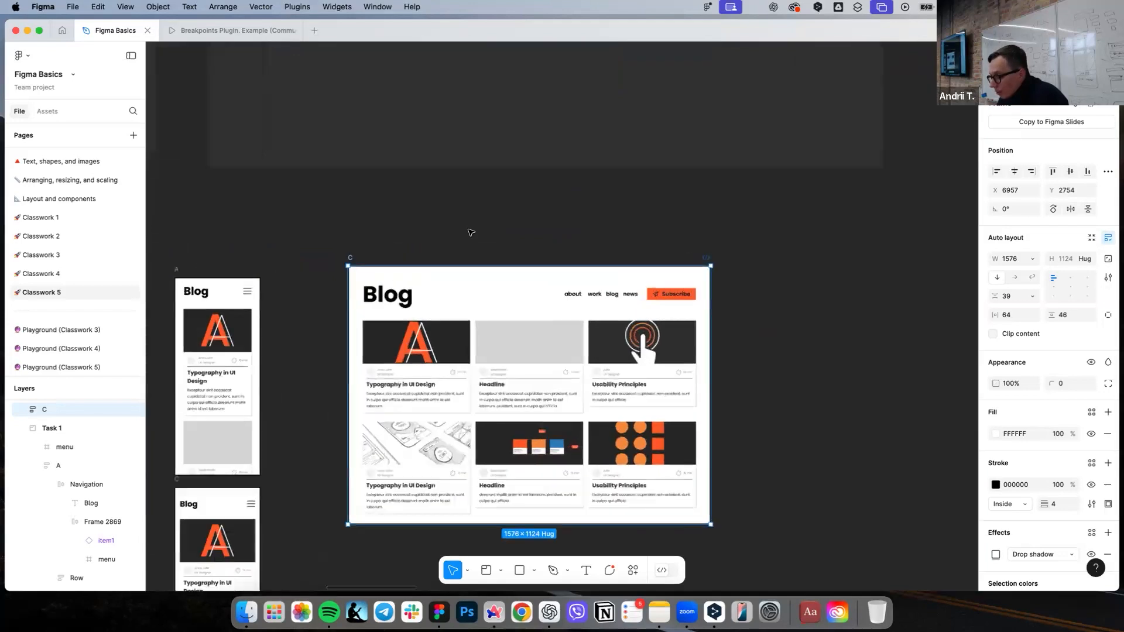
Step: Switch both card rows of the new desktop blog copy to a vertical auto layout
scroll(471, 232, down, 4)
click(516, 181)
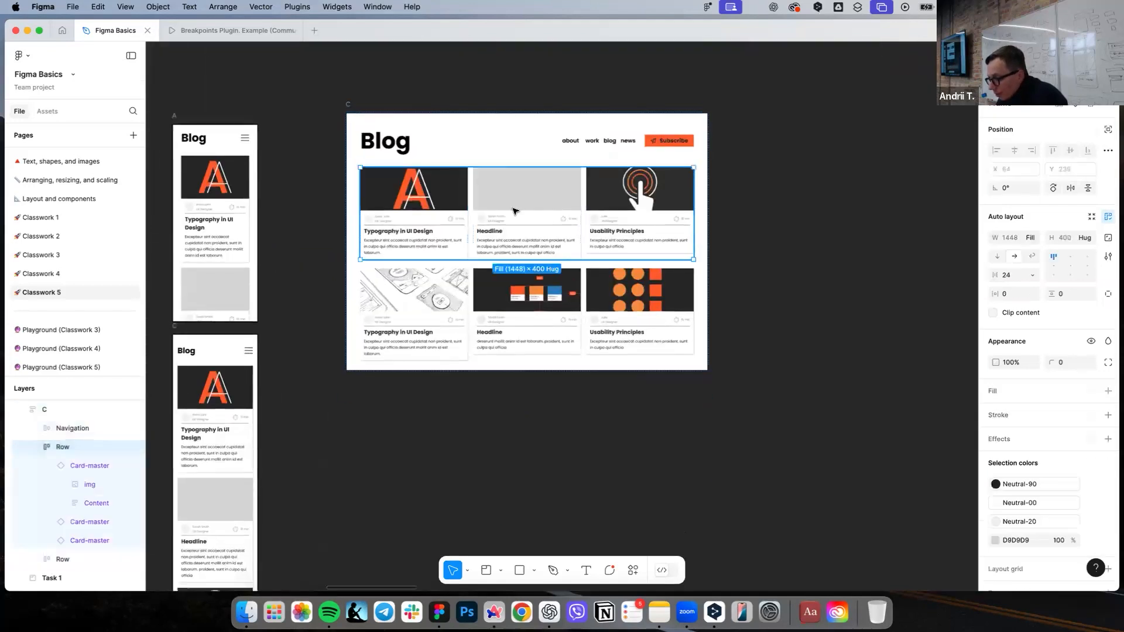
shift+click(497, 303)
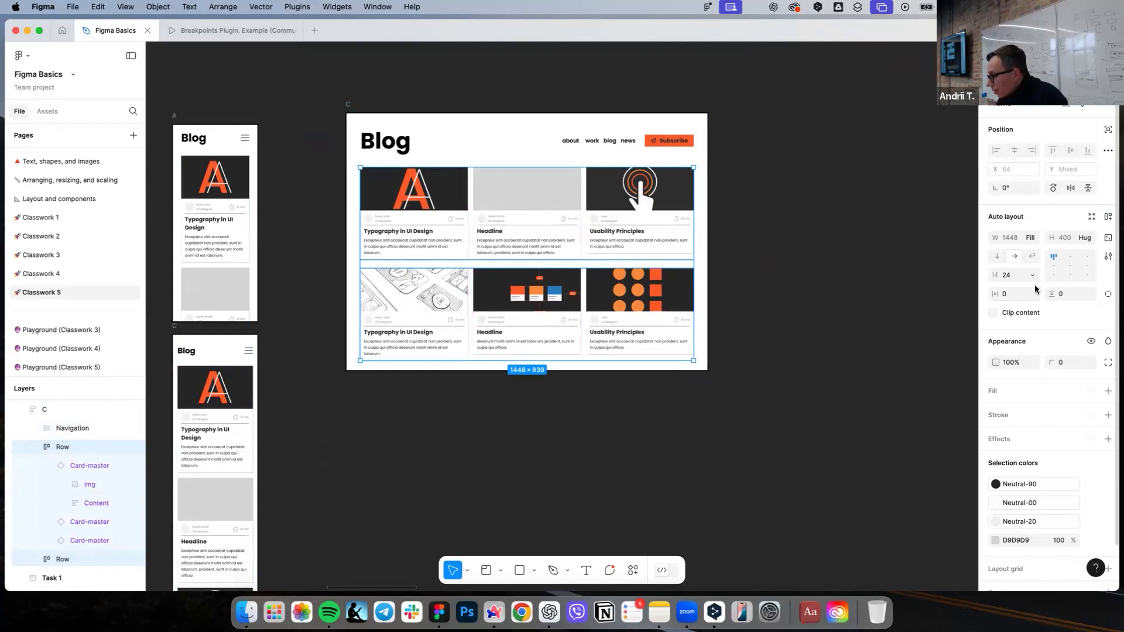
click(998, 258)
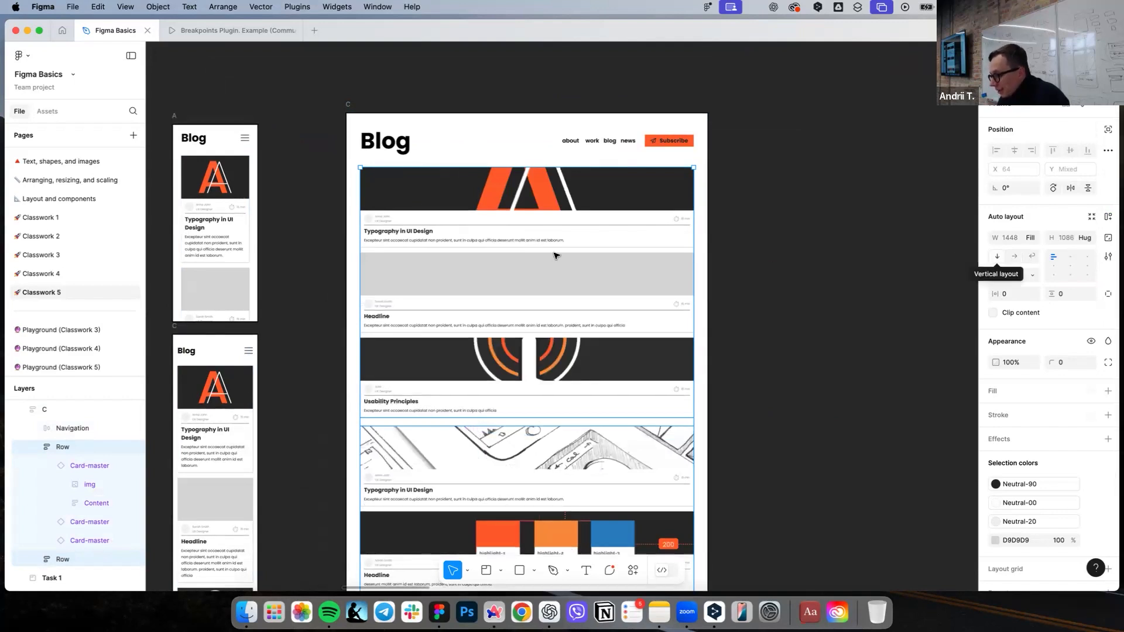
Step: Set the Blog title's font size in the new copy's header to 34
double_click(392, 150)
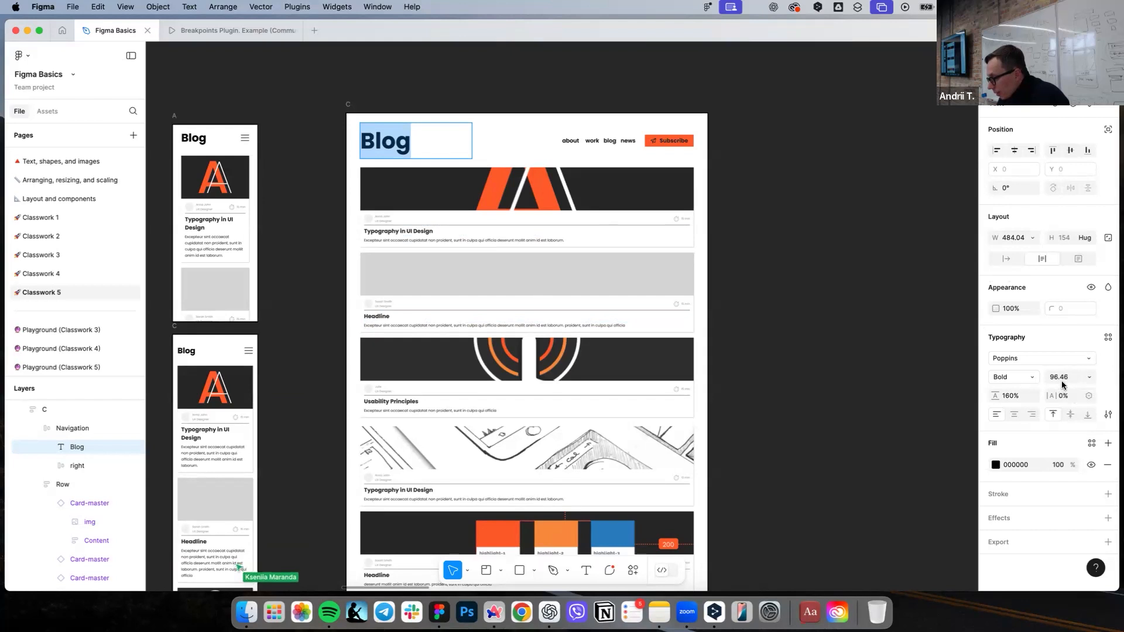
text(34)
key(Return)
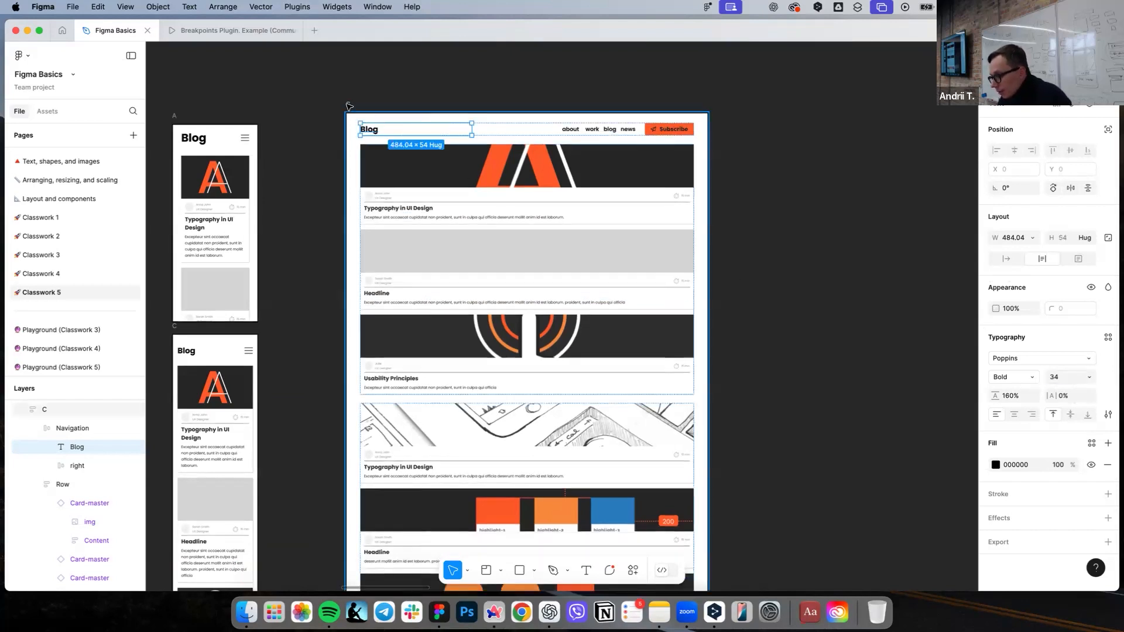
Step: Set the new blog frame's width to 375 and move it to about X 7547, Y 2777
click(349, 106)
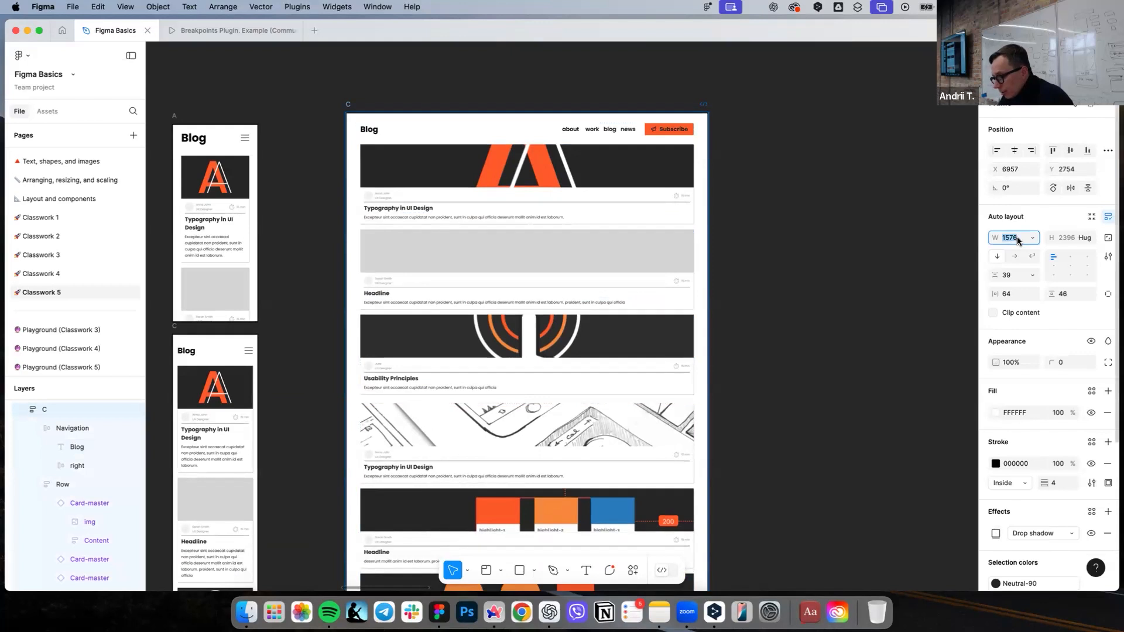
key(Return)
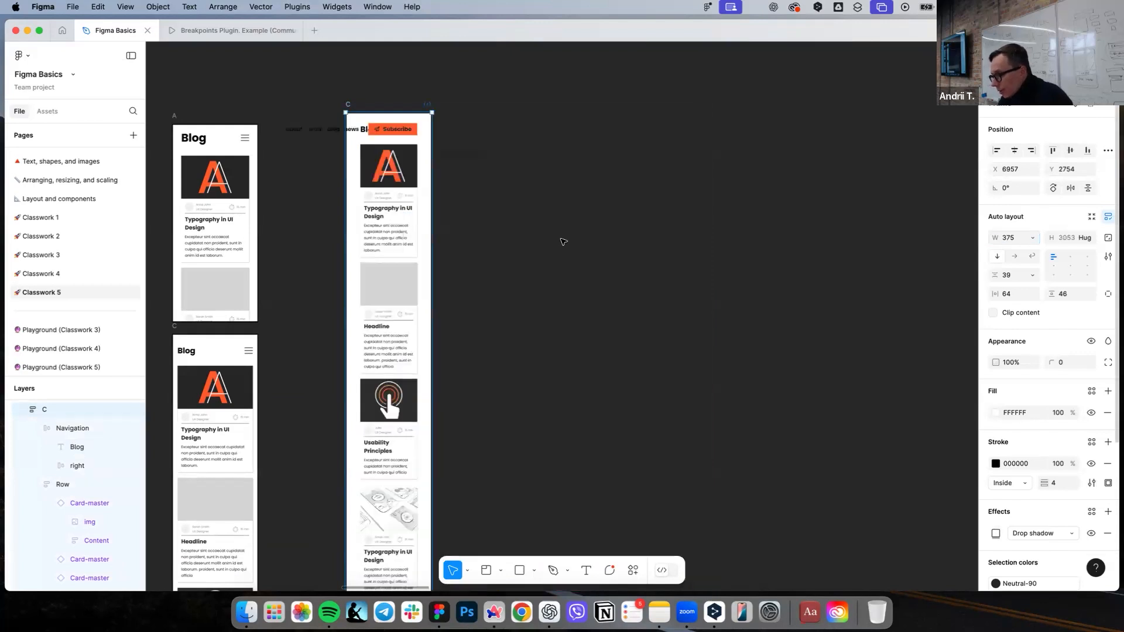
drag(356, 106, 493, 112)
Step: Delete the about, work, blog and news links from the narrowed frame's header
scroll(491, 109, up, 5)
click(331, 177)
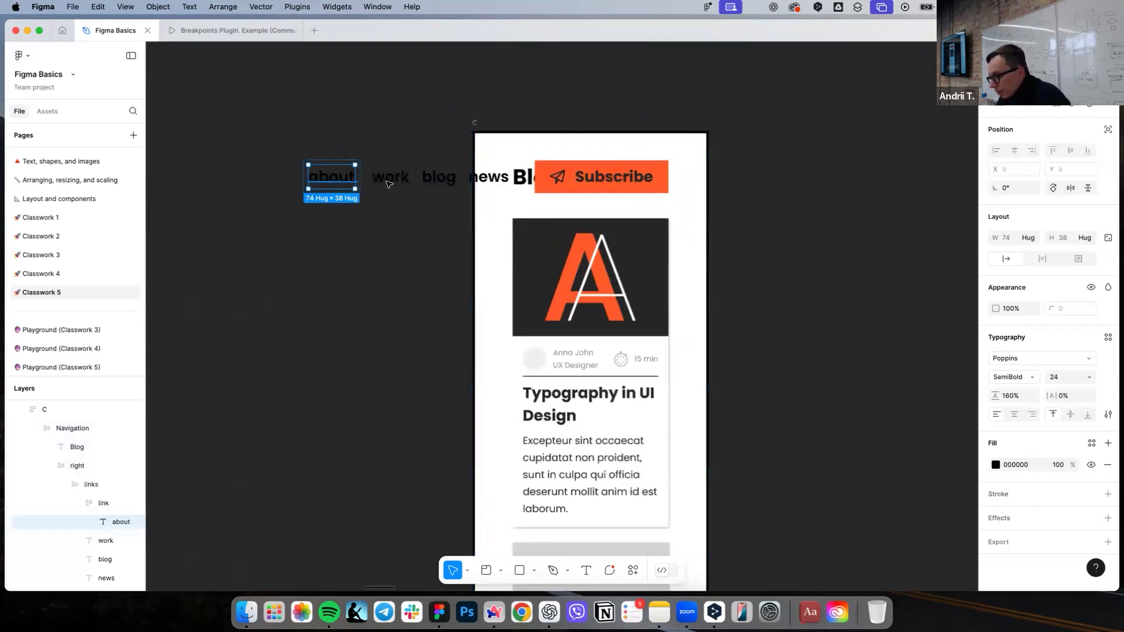
shift+click(390, 176)
shift+click(439, 177)
shift+click(490, 176)
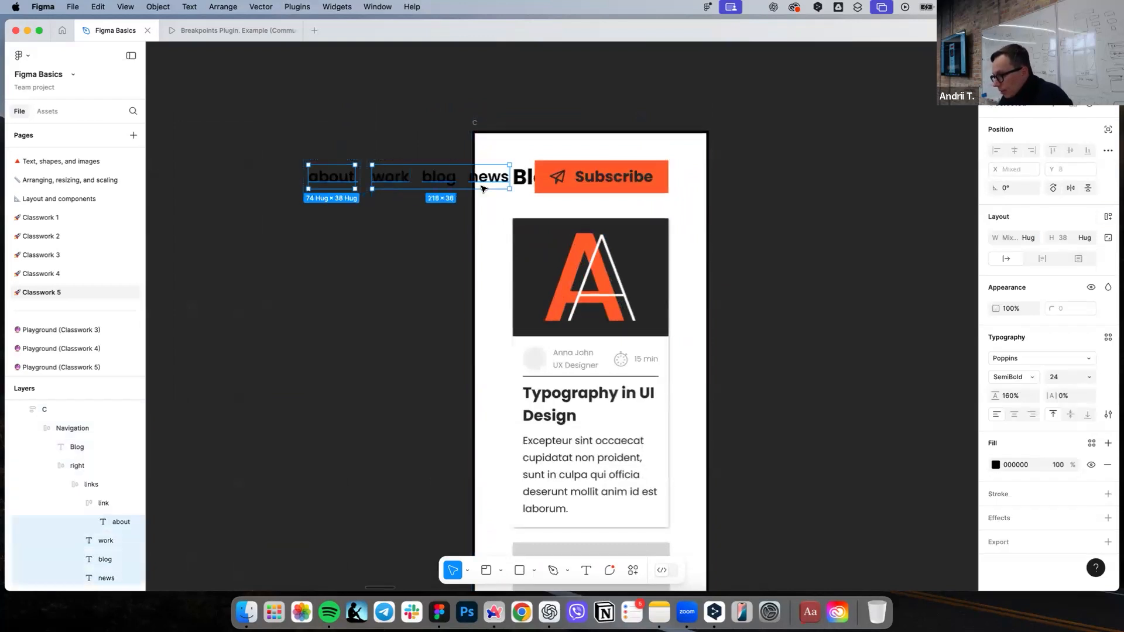
click(470, 188)
Step: Select the Navigation header of the reference mobile blog frame A
scroll(481, 188, down, 5)
scroll(481, 188, left, 5)
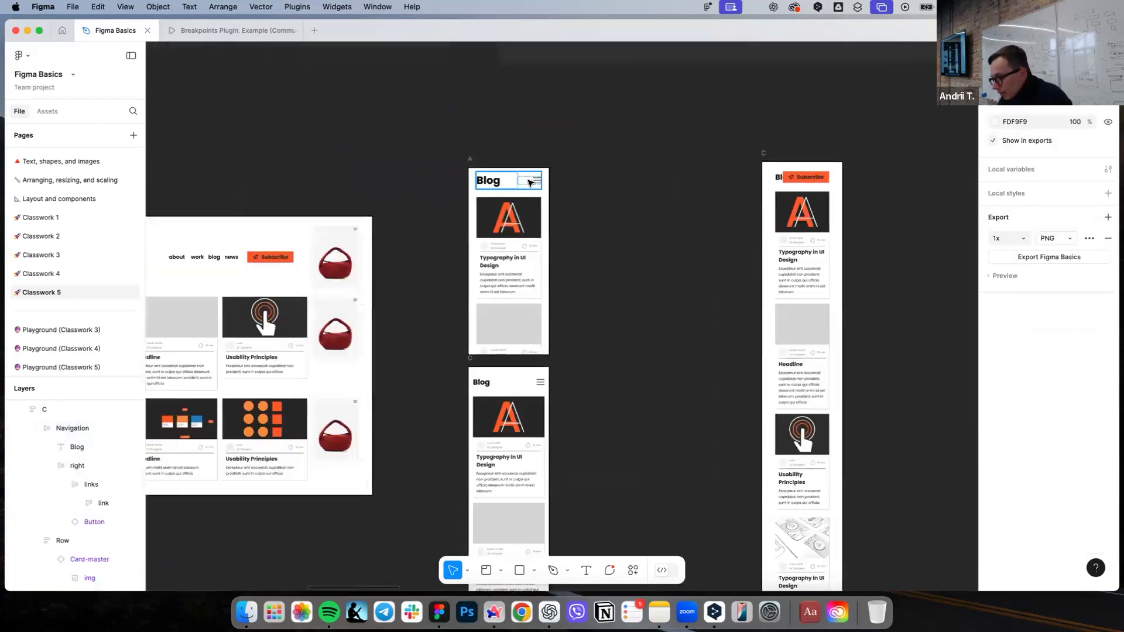
scroll(522, 186, up, 5)
click(520, 188)
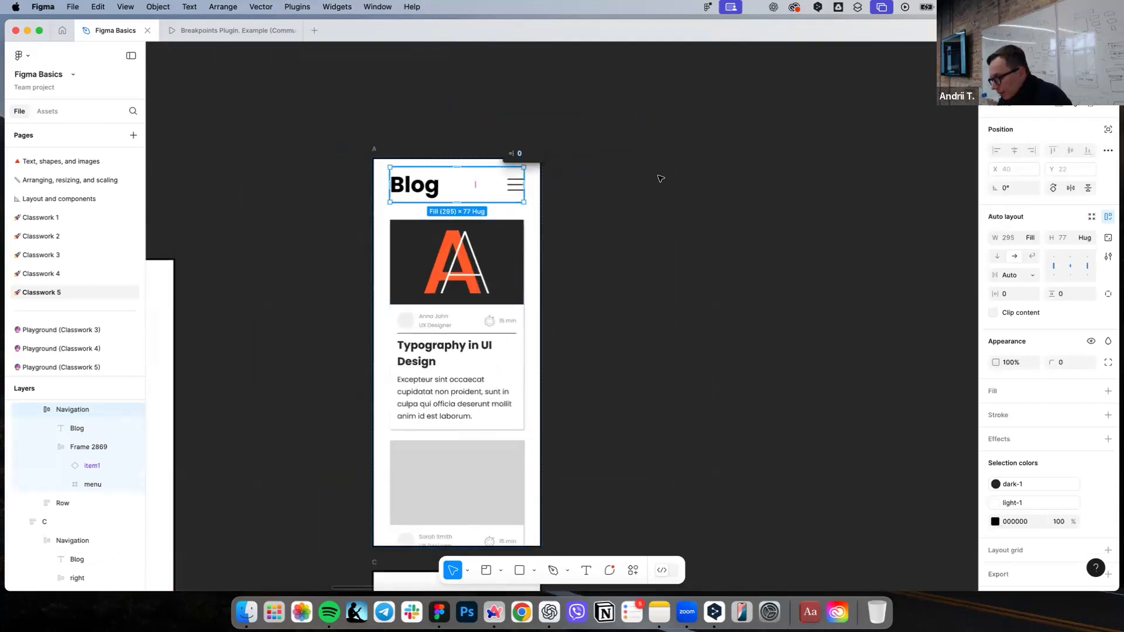
key(super+z)
key(super+z)
key(super+z)
key(super+z)
key(super+z)
key(super+z)
key(super+z)
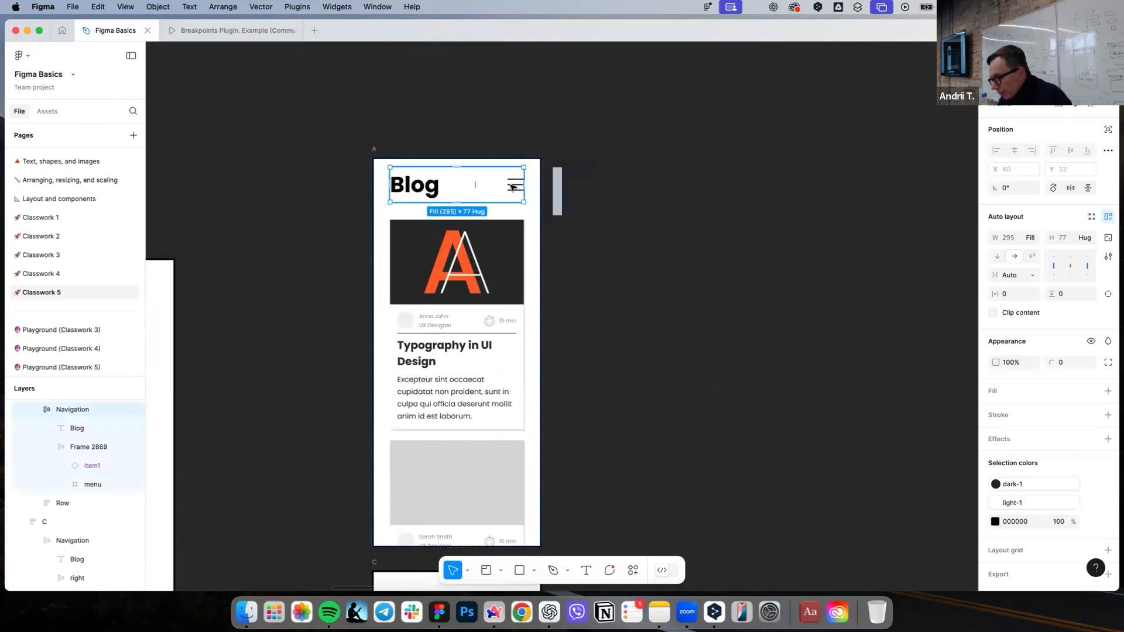
Step: Copy the hamburger menu icon from the reference mobile frame's header
click(512, 187)
click(512, 187)
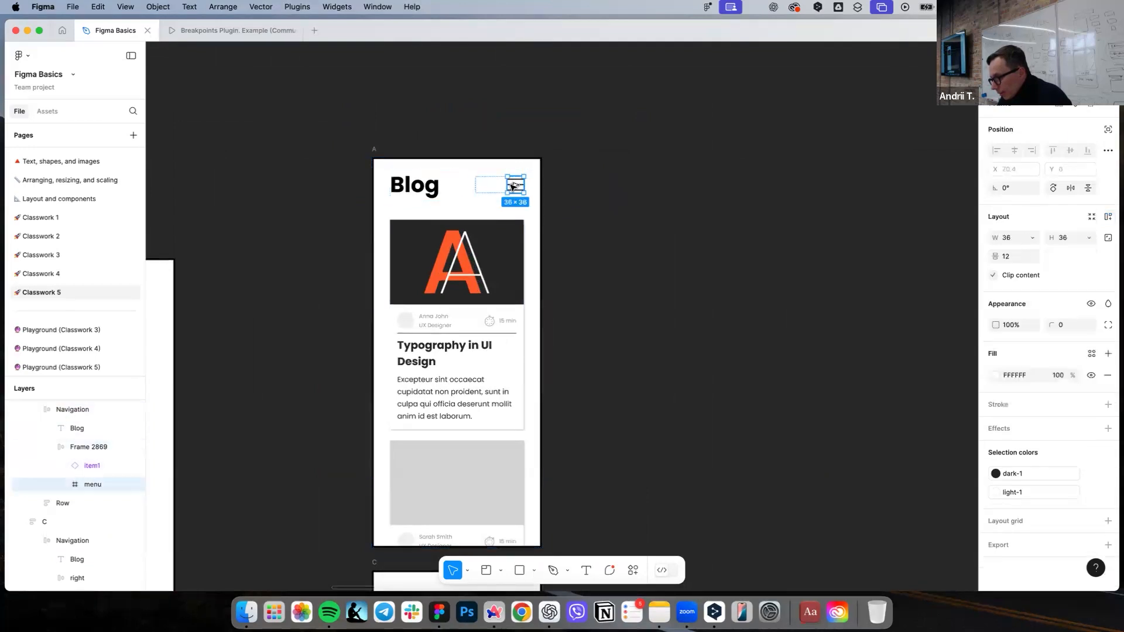
click(743, 187)
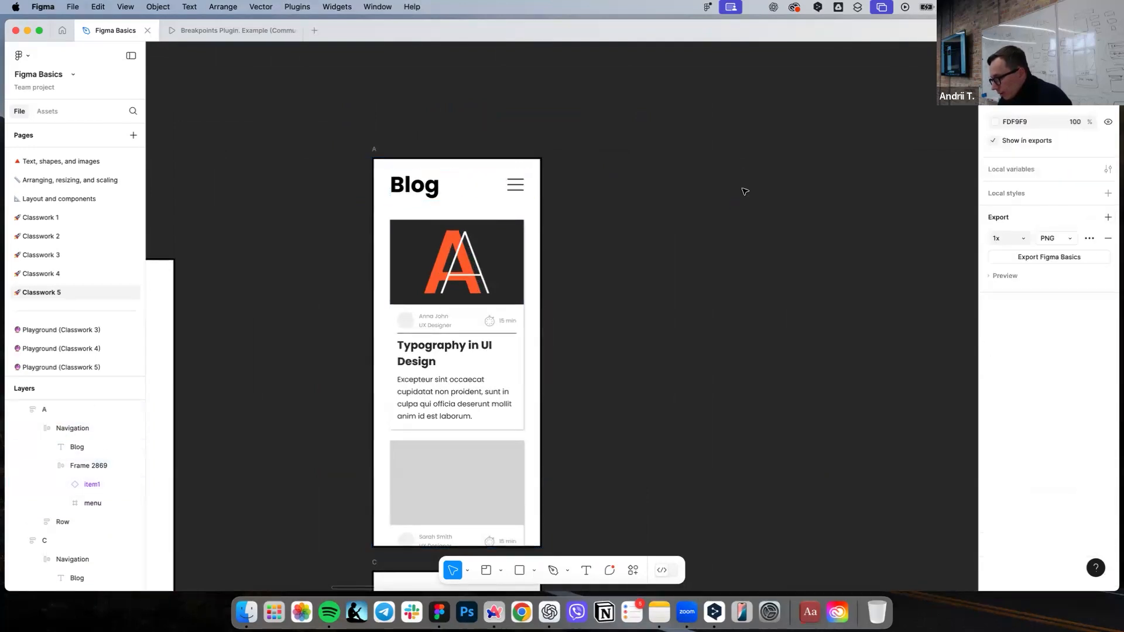
Step: Replace the Subscribe button in the new mobile frame's header with the copied menu icon
scroll(743, 188, down, 10)
scroll(743, 188, left, 5)
scroll(743, 190, right, 5)
click(595, 182)
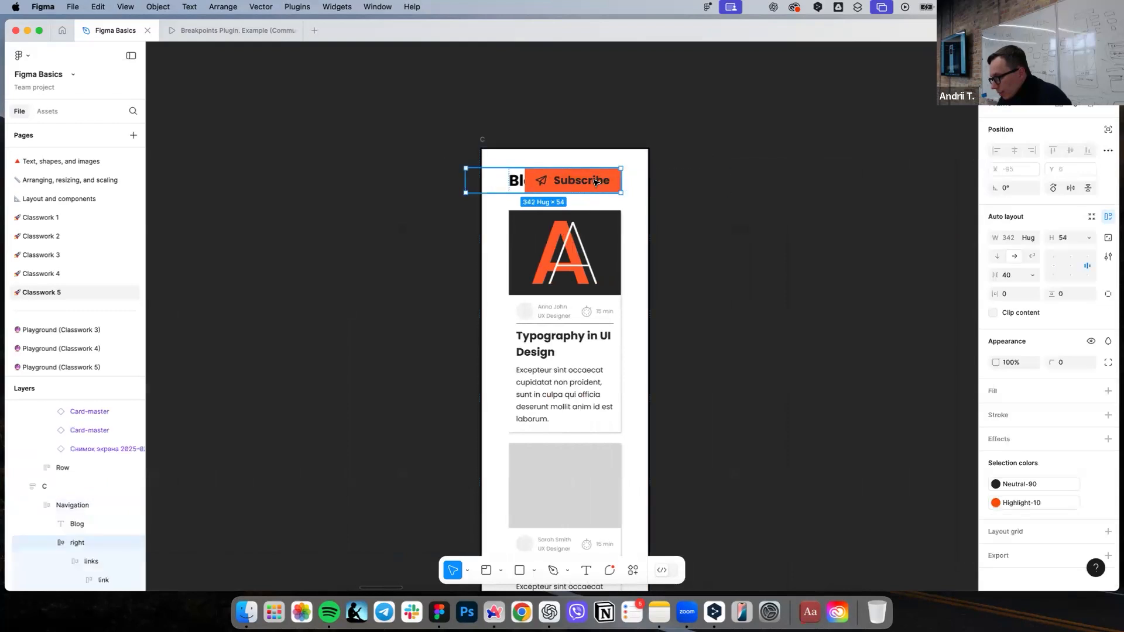
right_click(592, 182)
click(579, 182)
right_click(577, 183)
click(604, 214)
click(682, 197)
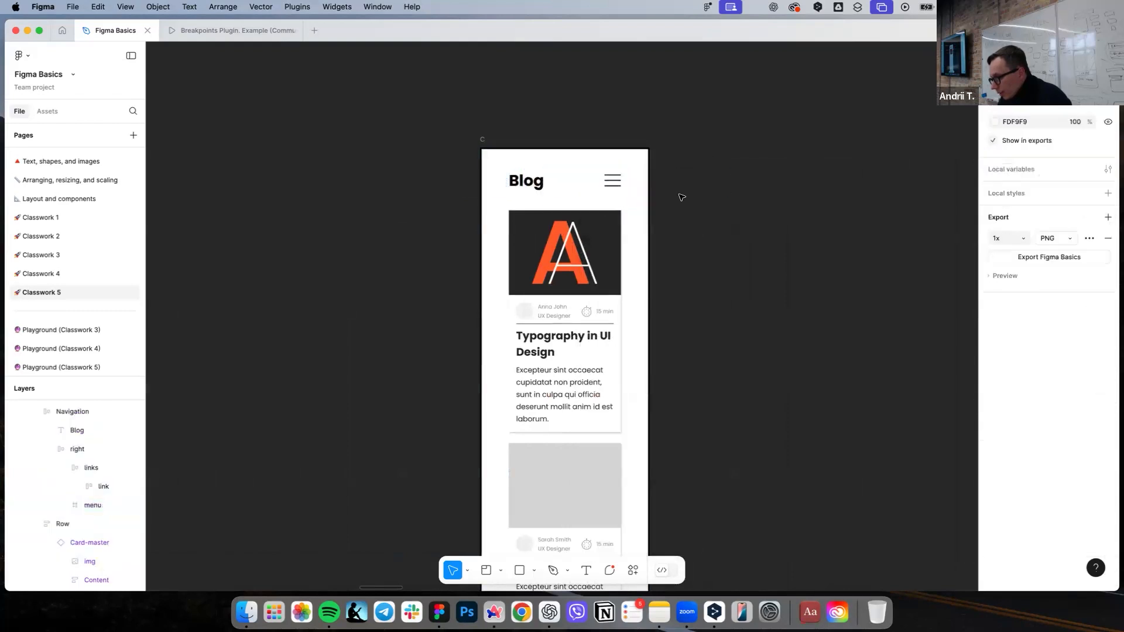
Step: Set the new mobile blog frame's horizontal padding to 24
scroll(682, 185, down, 8)
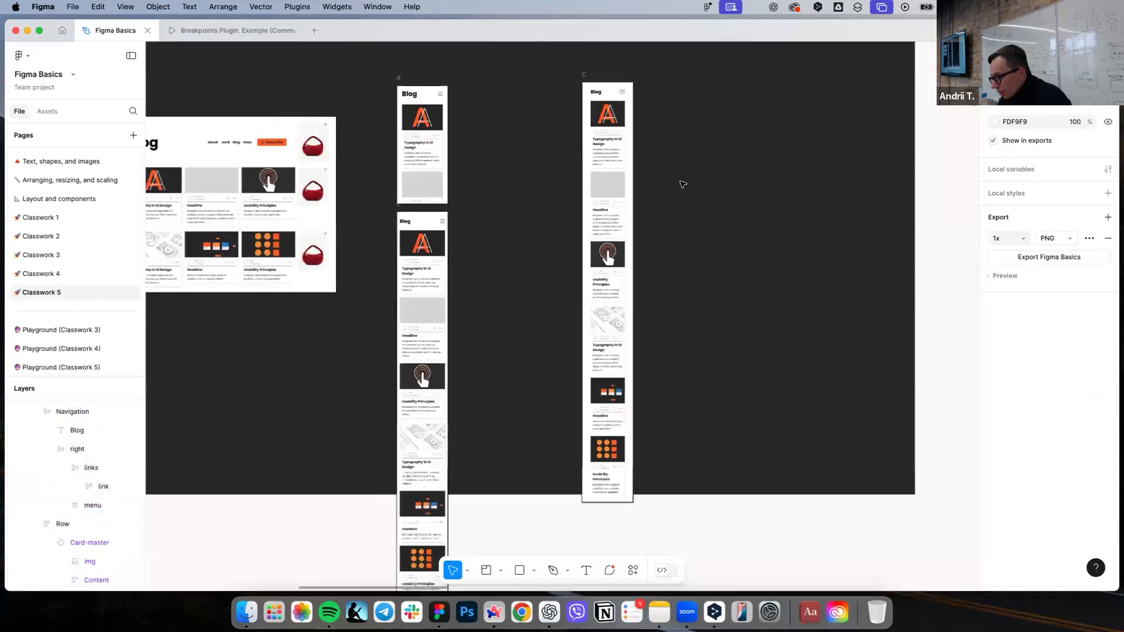
scroll(644, 106, up, 6)
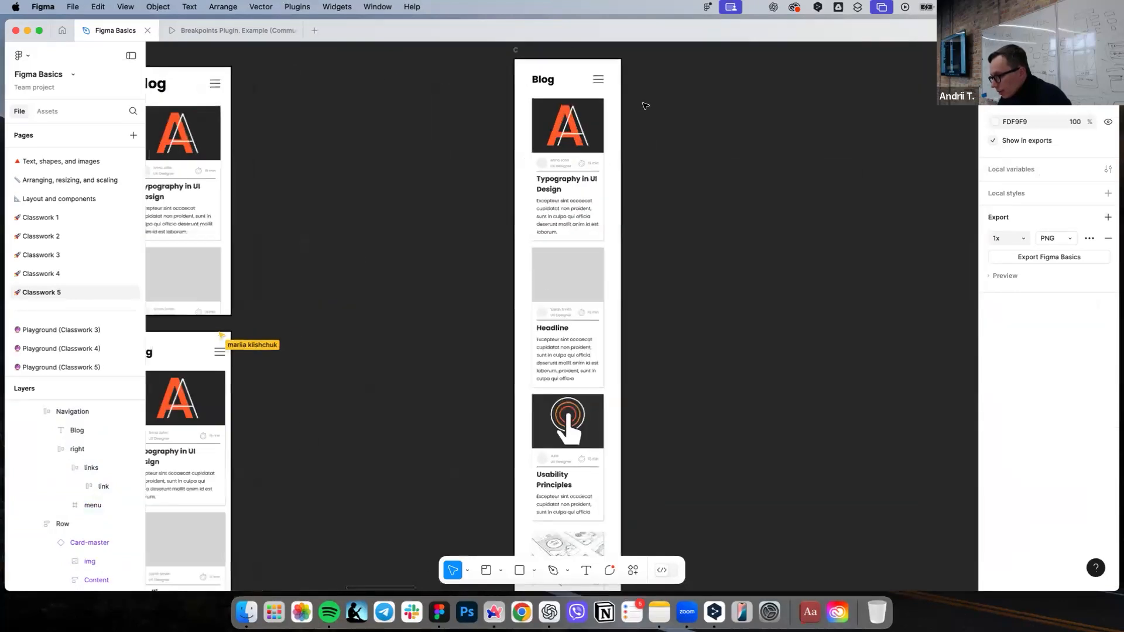
scroll(543, 138, up, 1)
click(518, 143)
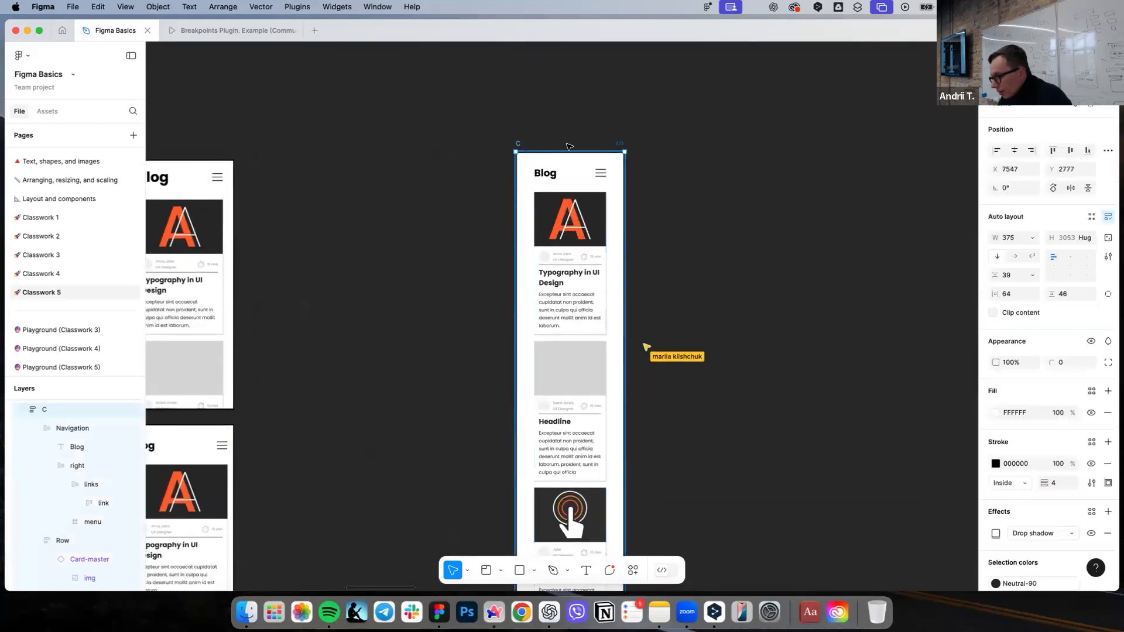
click(1010, 293)
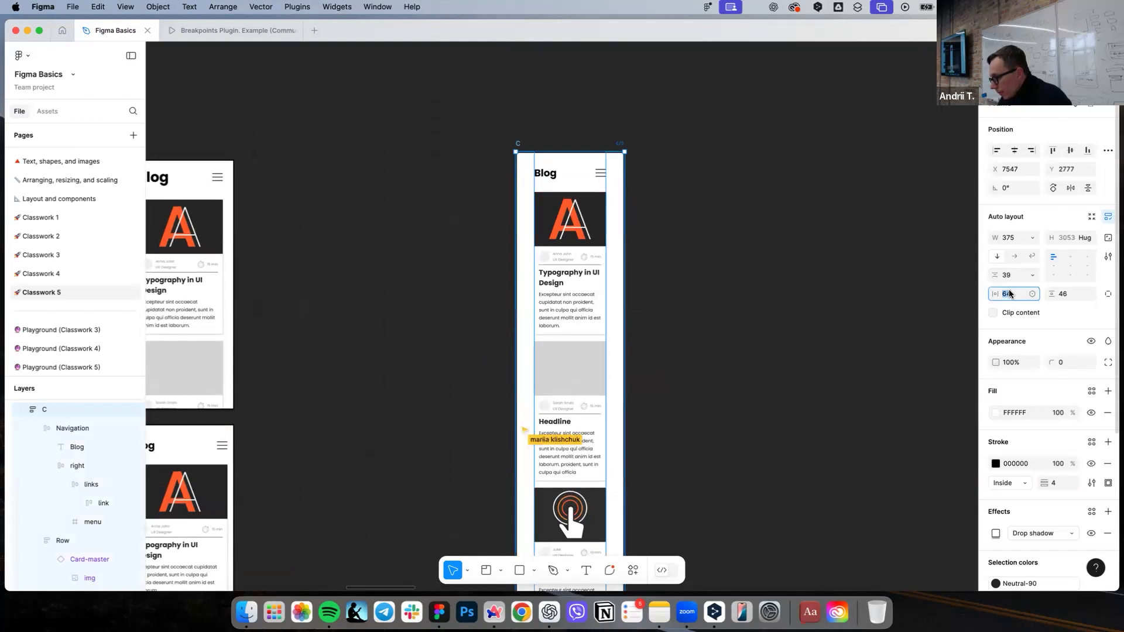
text(24)
key(Return)
click(796, 350)
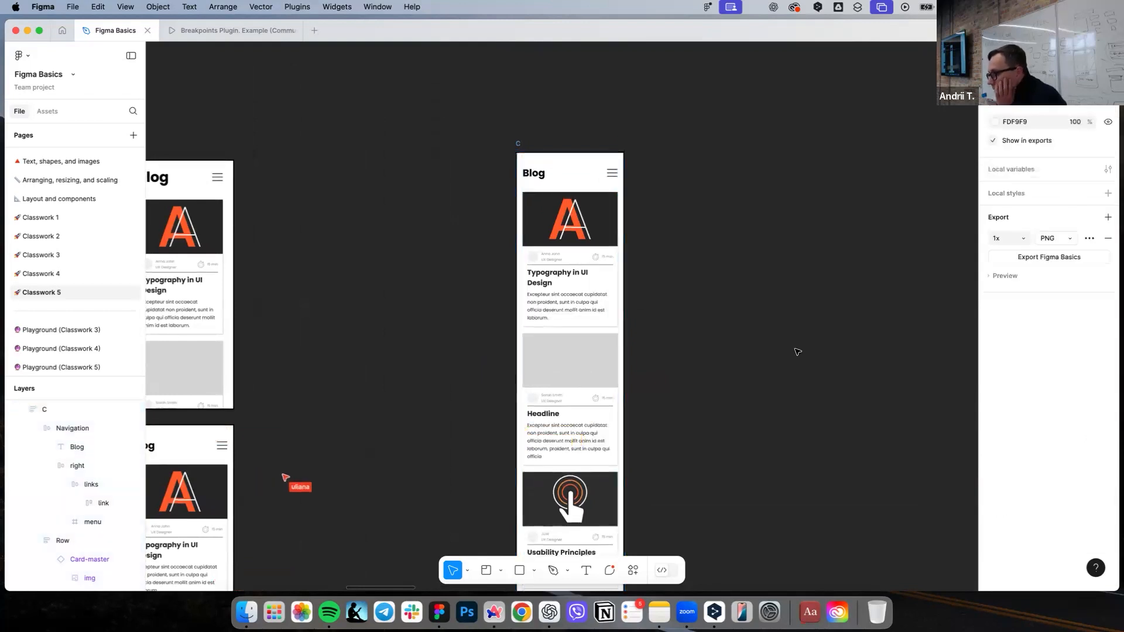
scroll(798, 351, down, 5)
scroll(797, 351, right, 2)
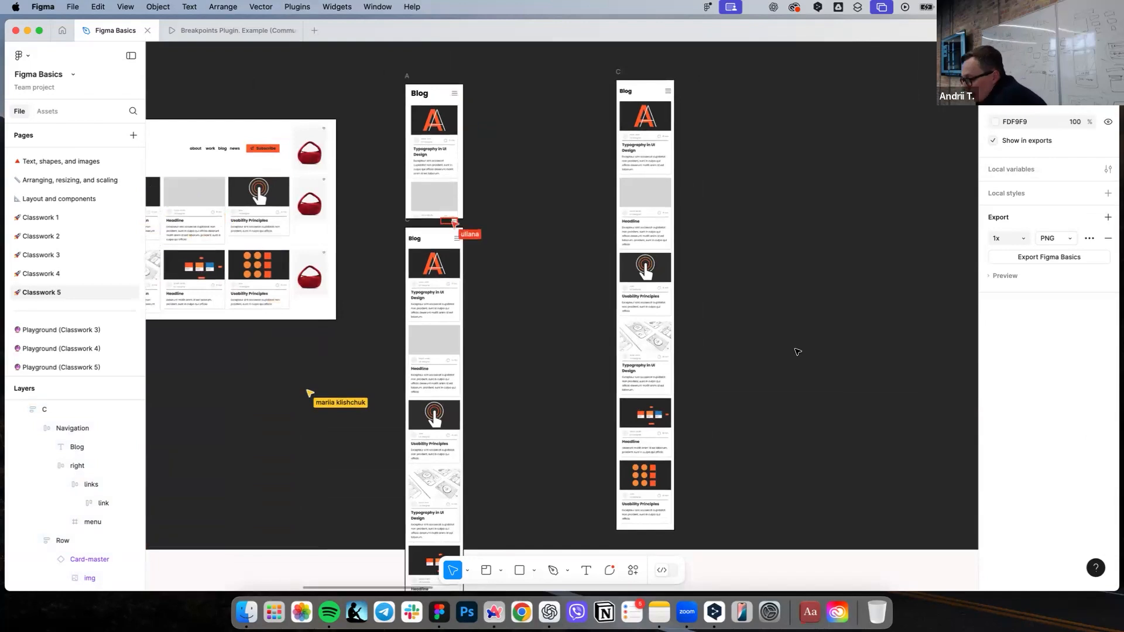
scroll(797, 352, down, 5)
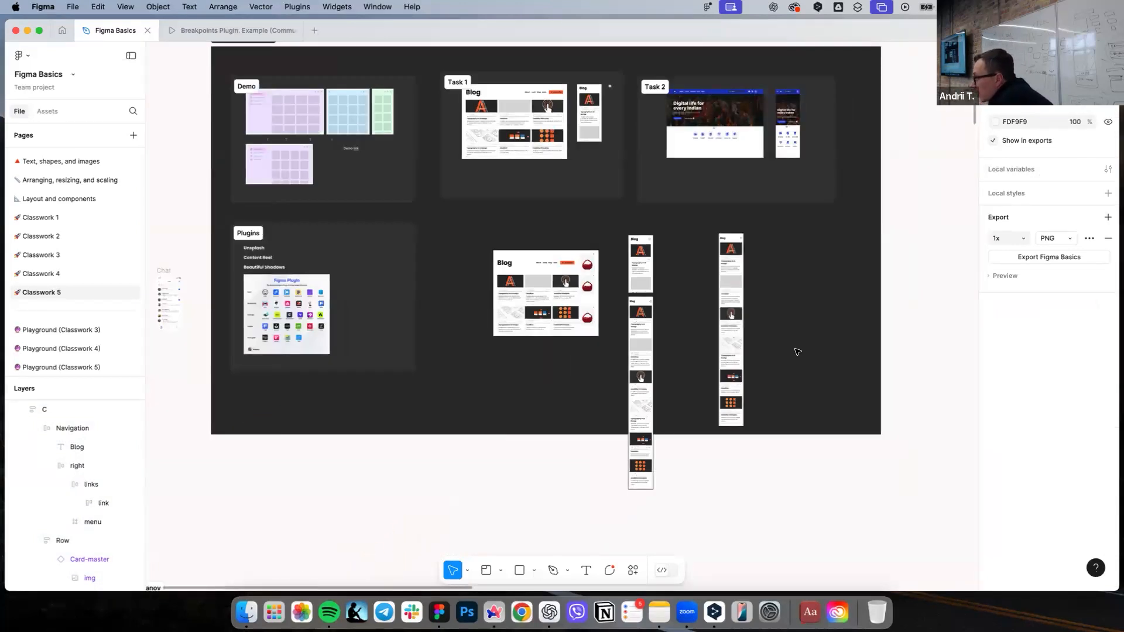
scroll(798, 351, down, 2)
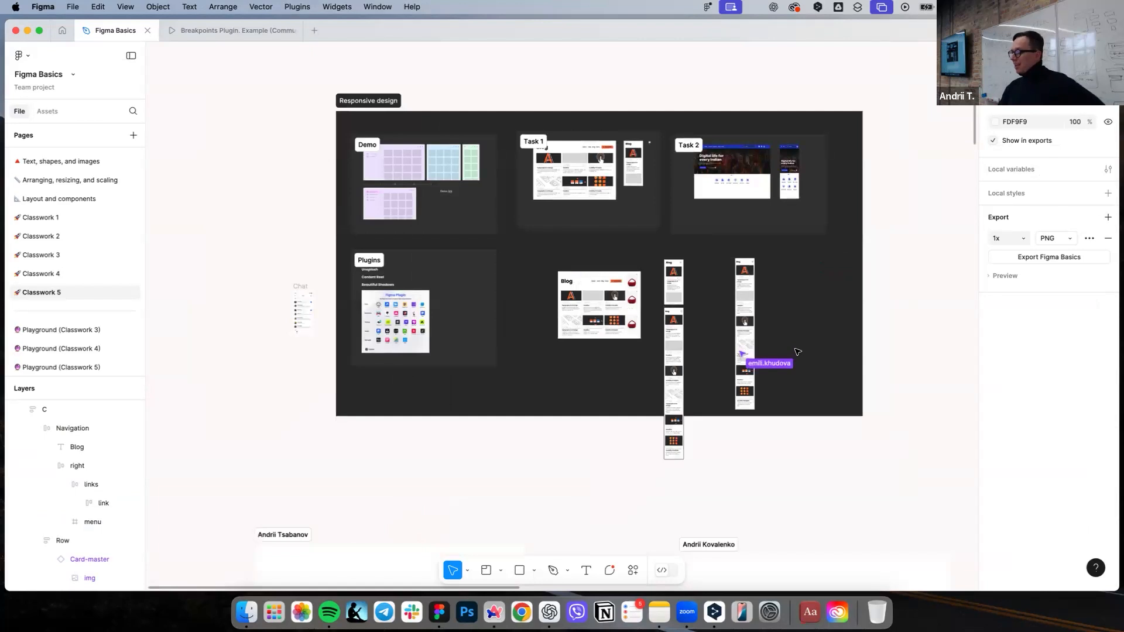